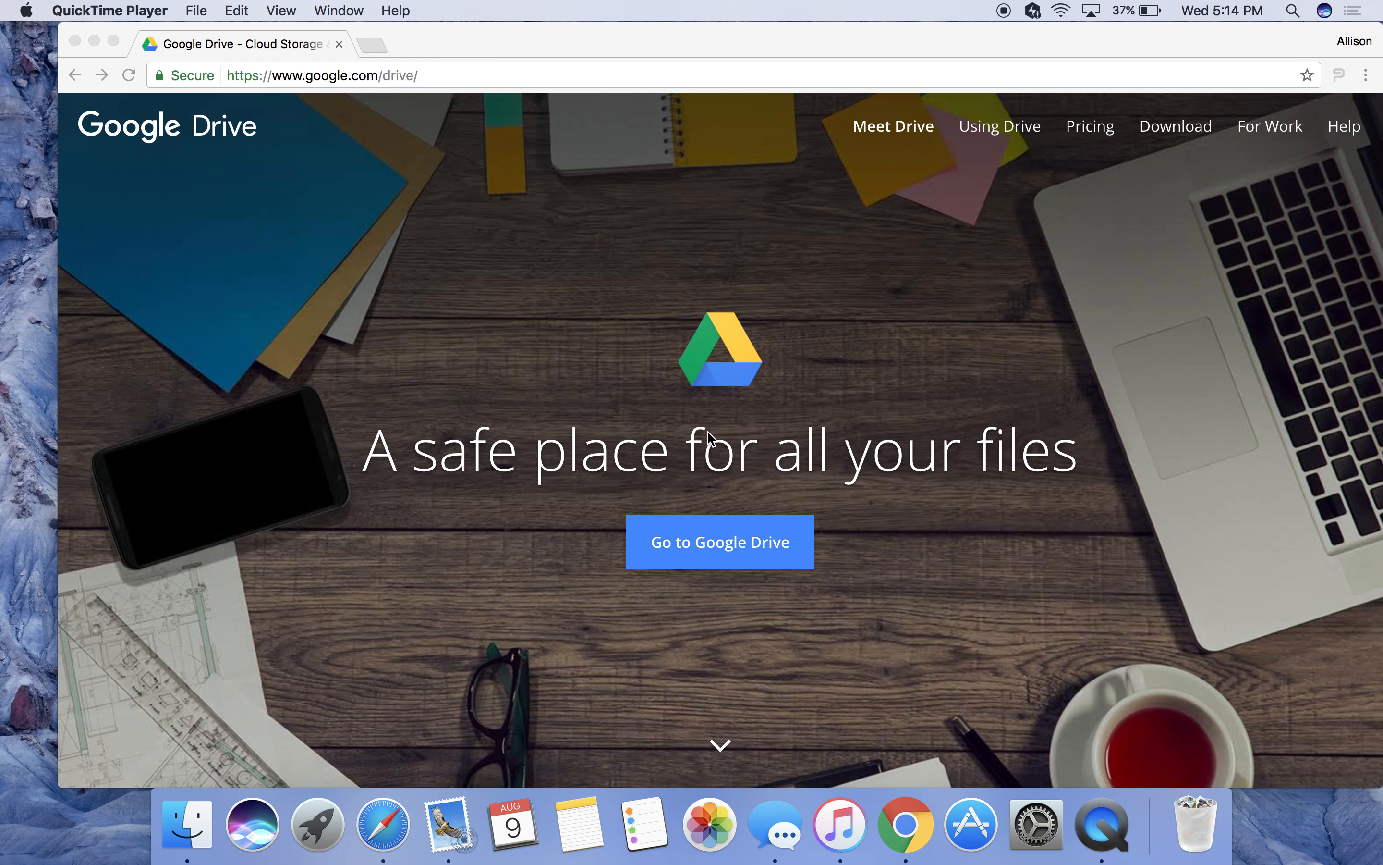
Bring Chrome forward and continue from the Drive homepage to the account chooser.
click(721, 557)
click(716, 544)
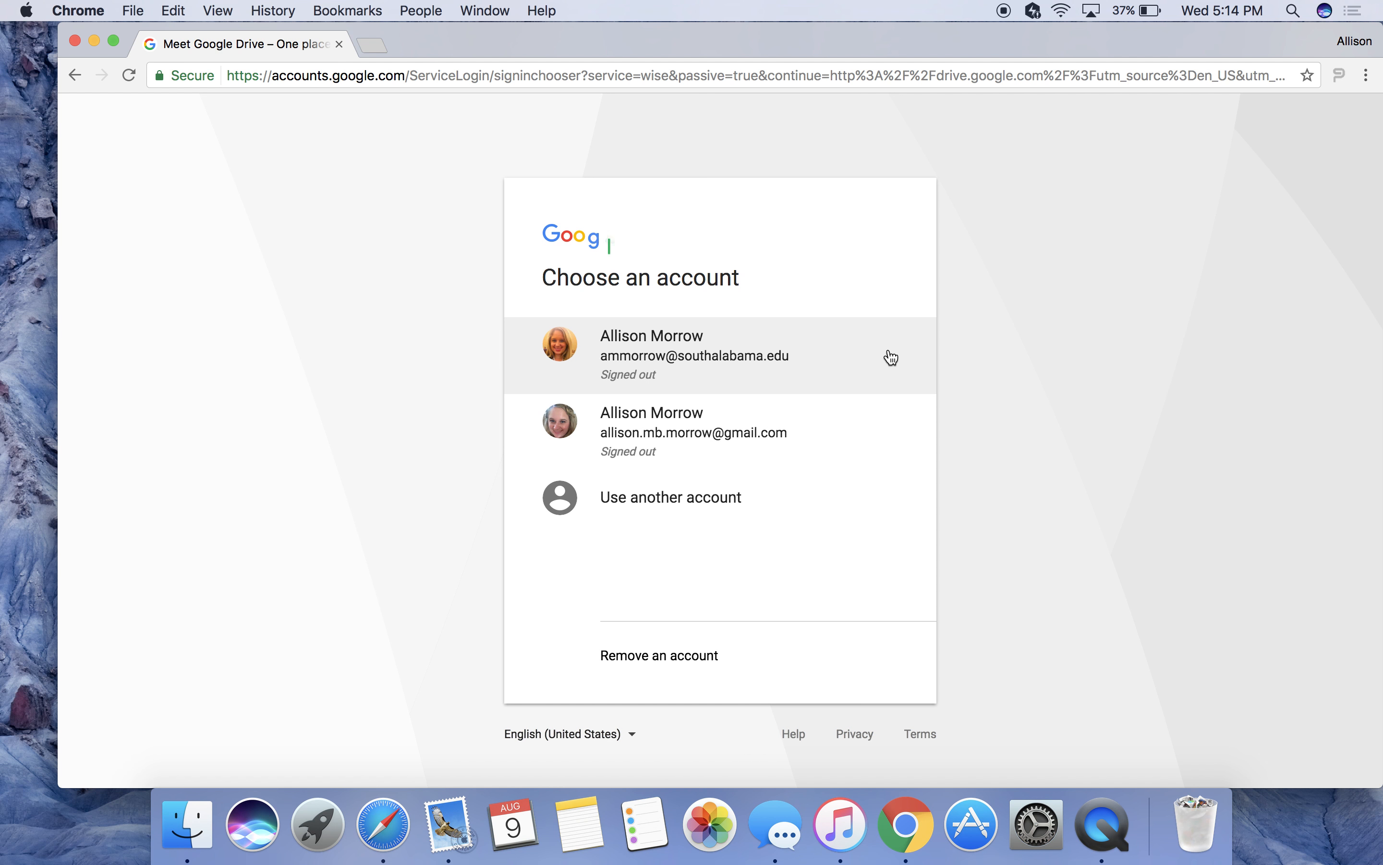
Sign in with the university account and its password.
click(879, 376)
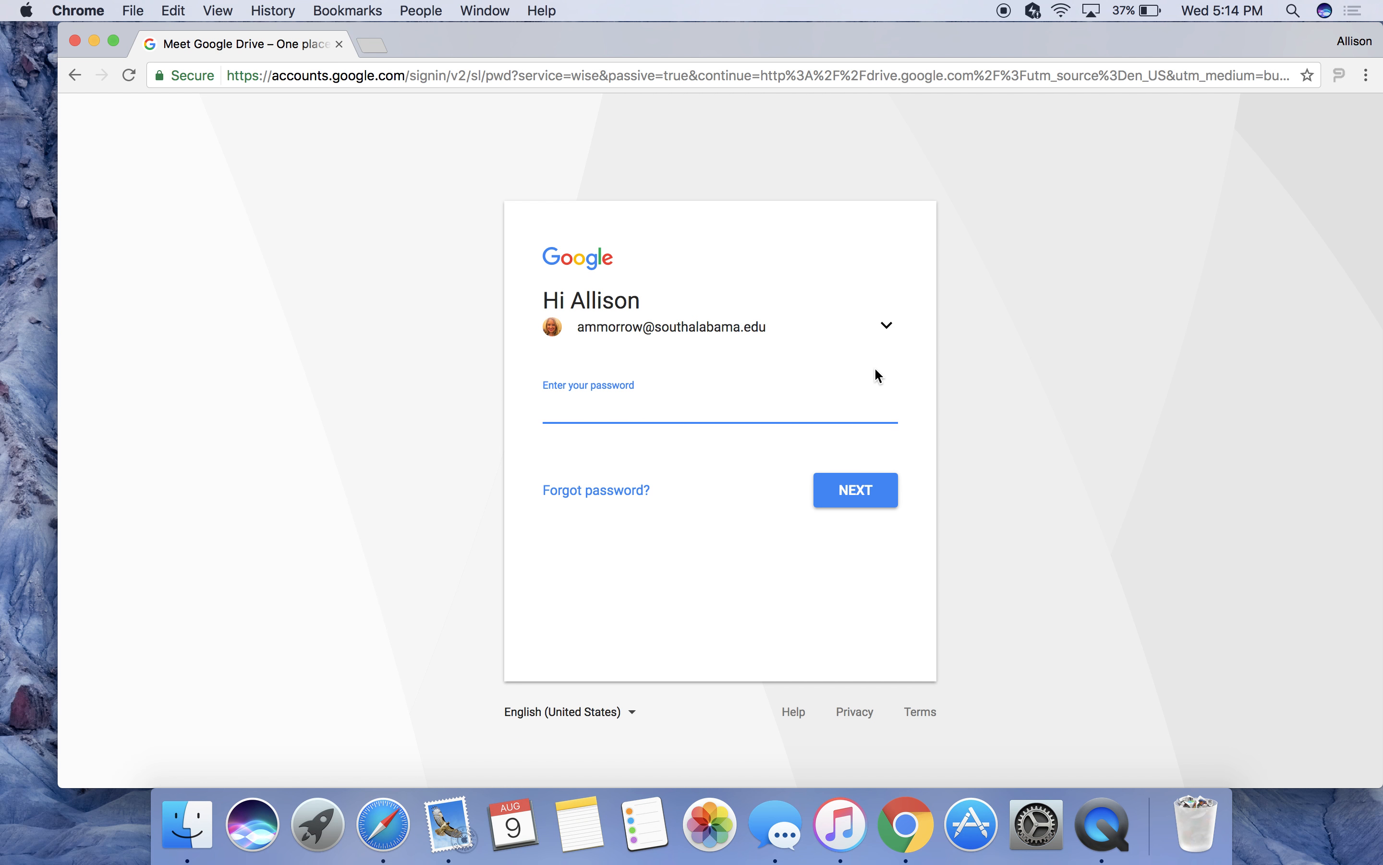
text(*********)
key(Return)
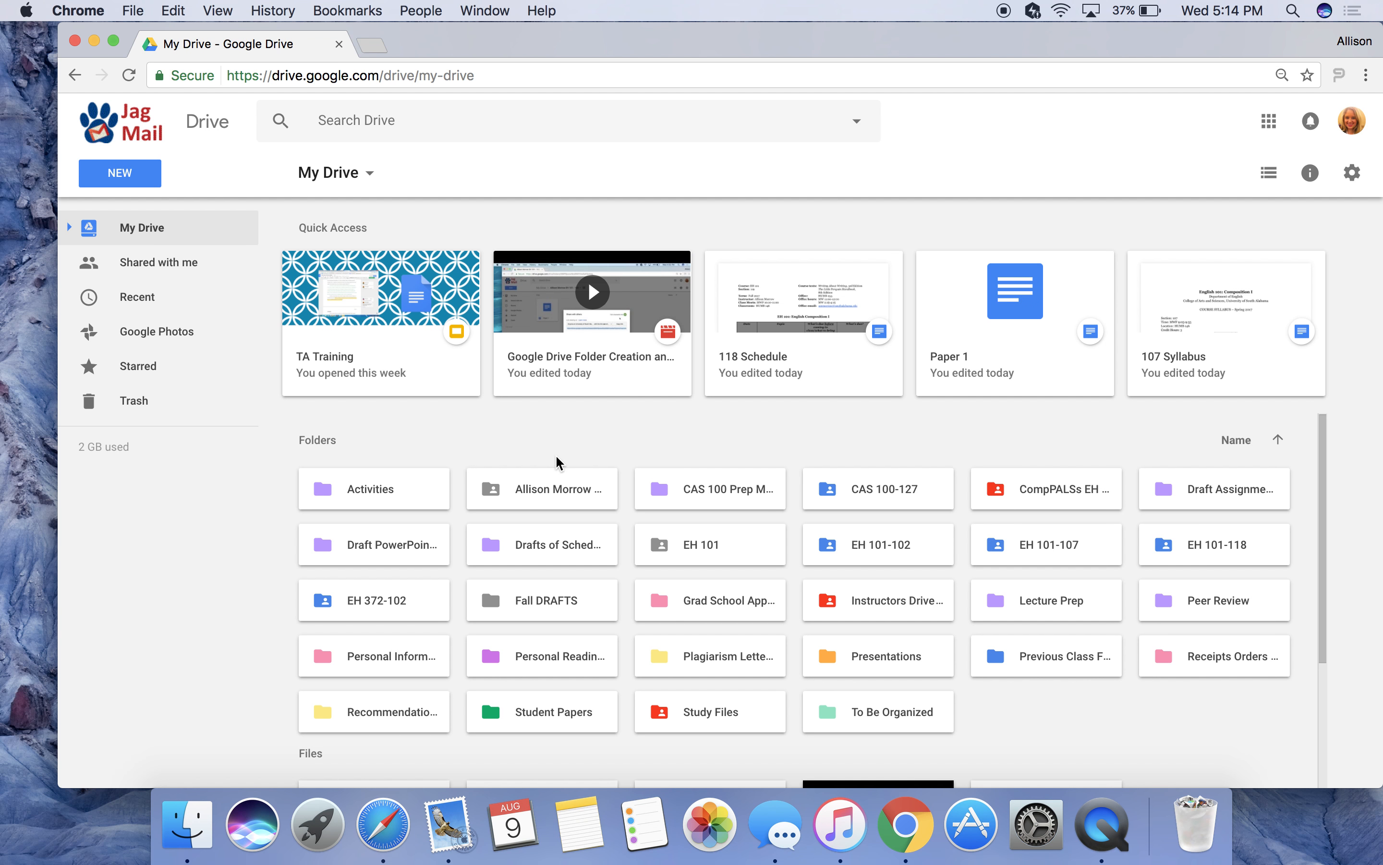
Create a new Google Doc in the EH 101 - 102 folder, keeping the folder's sharing.
click(552, 483)
double_click(550, 480)
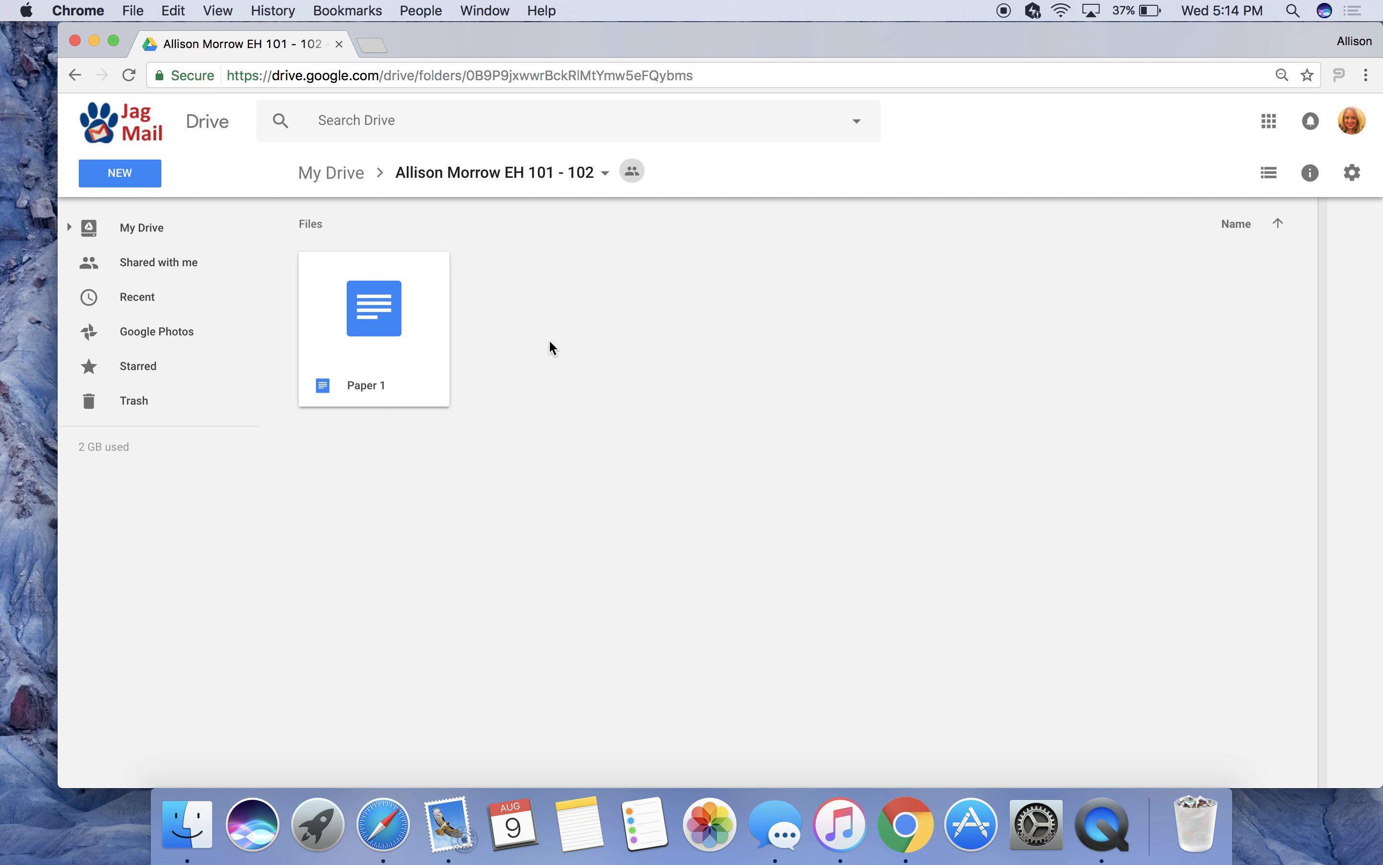
click(154, 178)
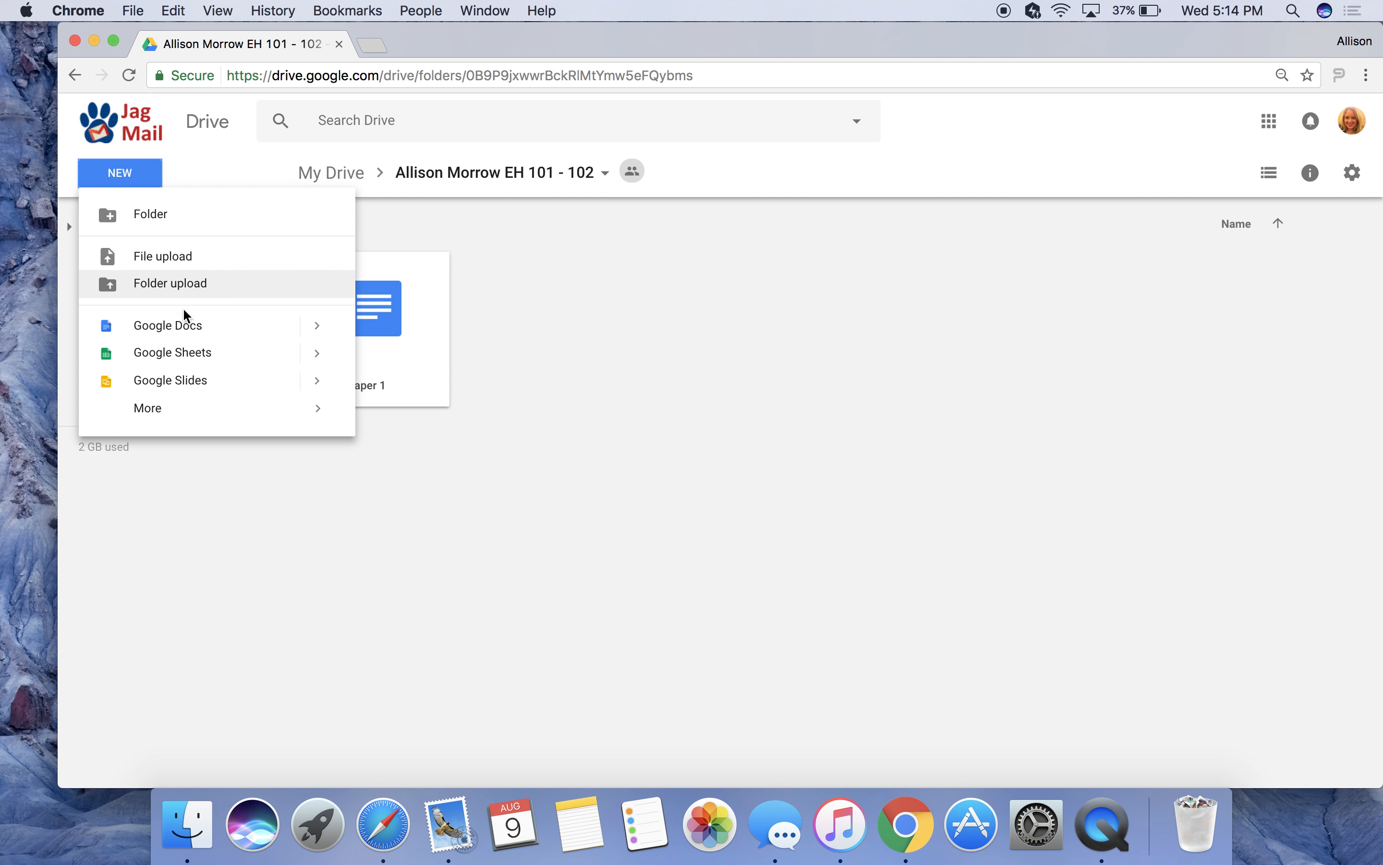
click(186, 324)
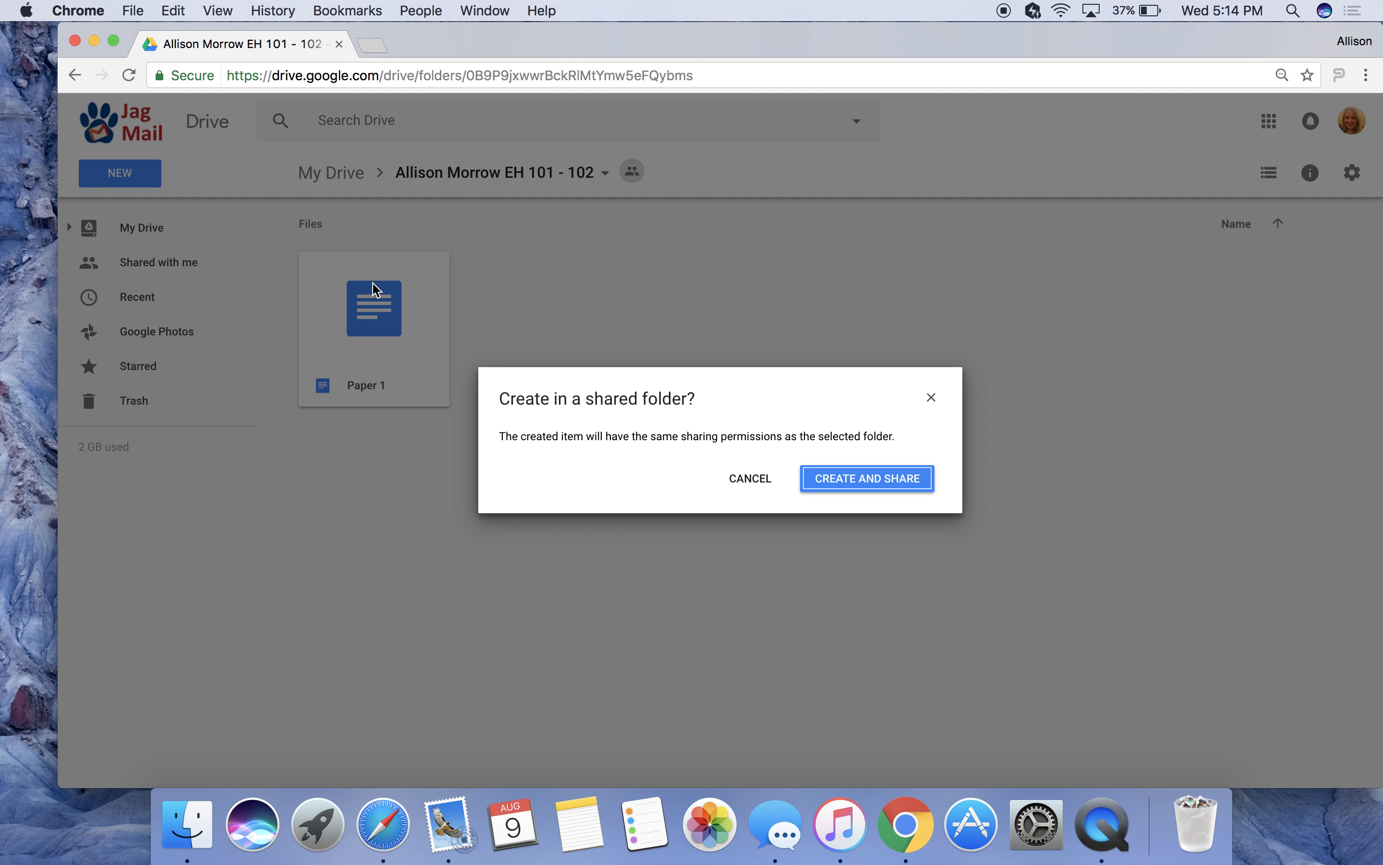
click(854, 487)
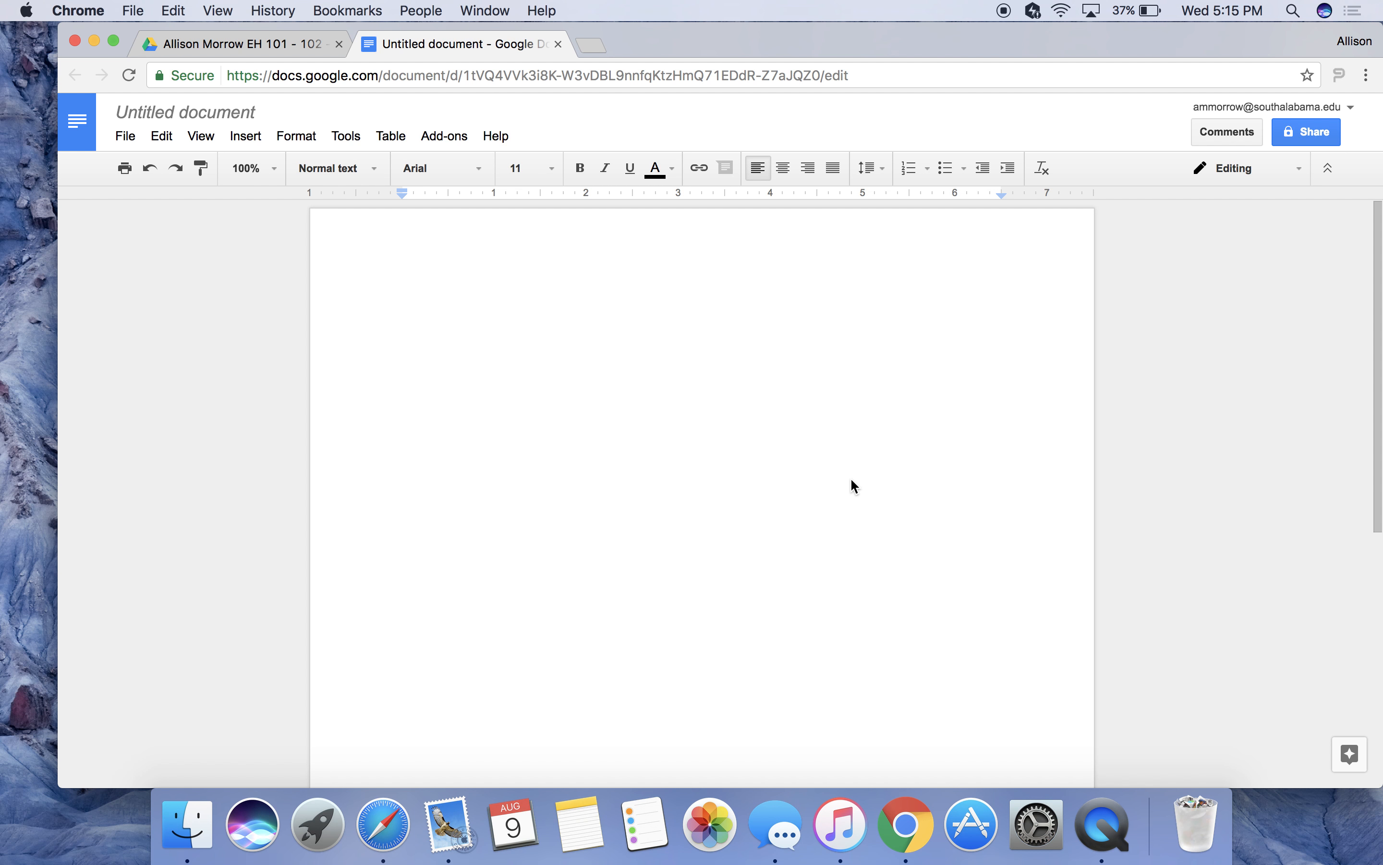
Rename the untitled document to 'Paper #2'.
click(258, 109)
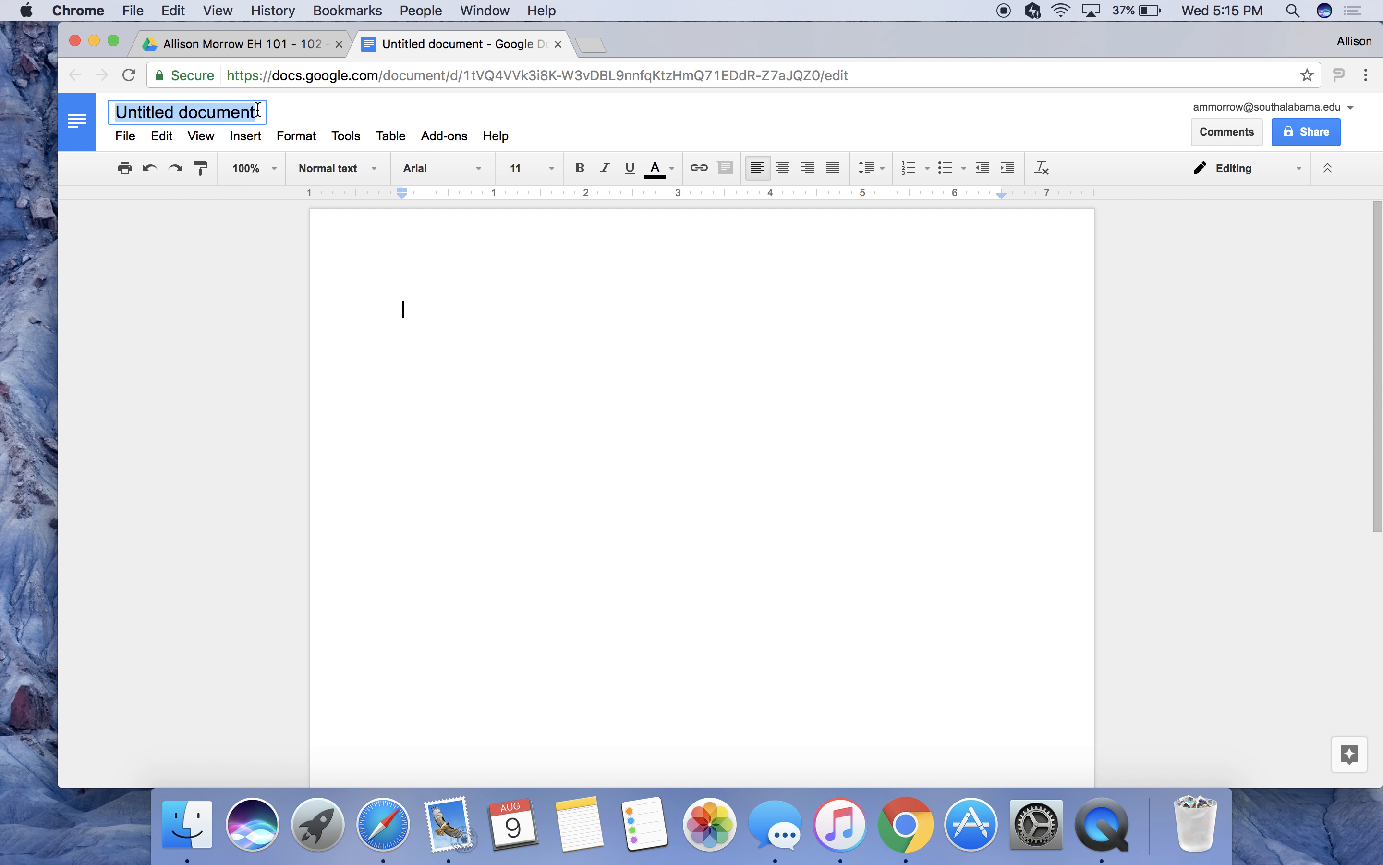
text(Pape)
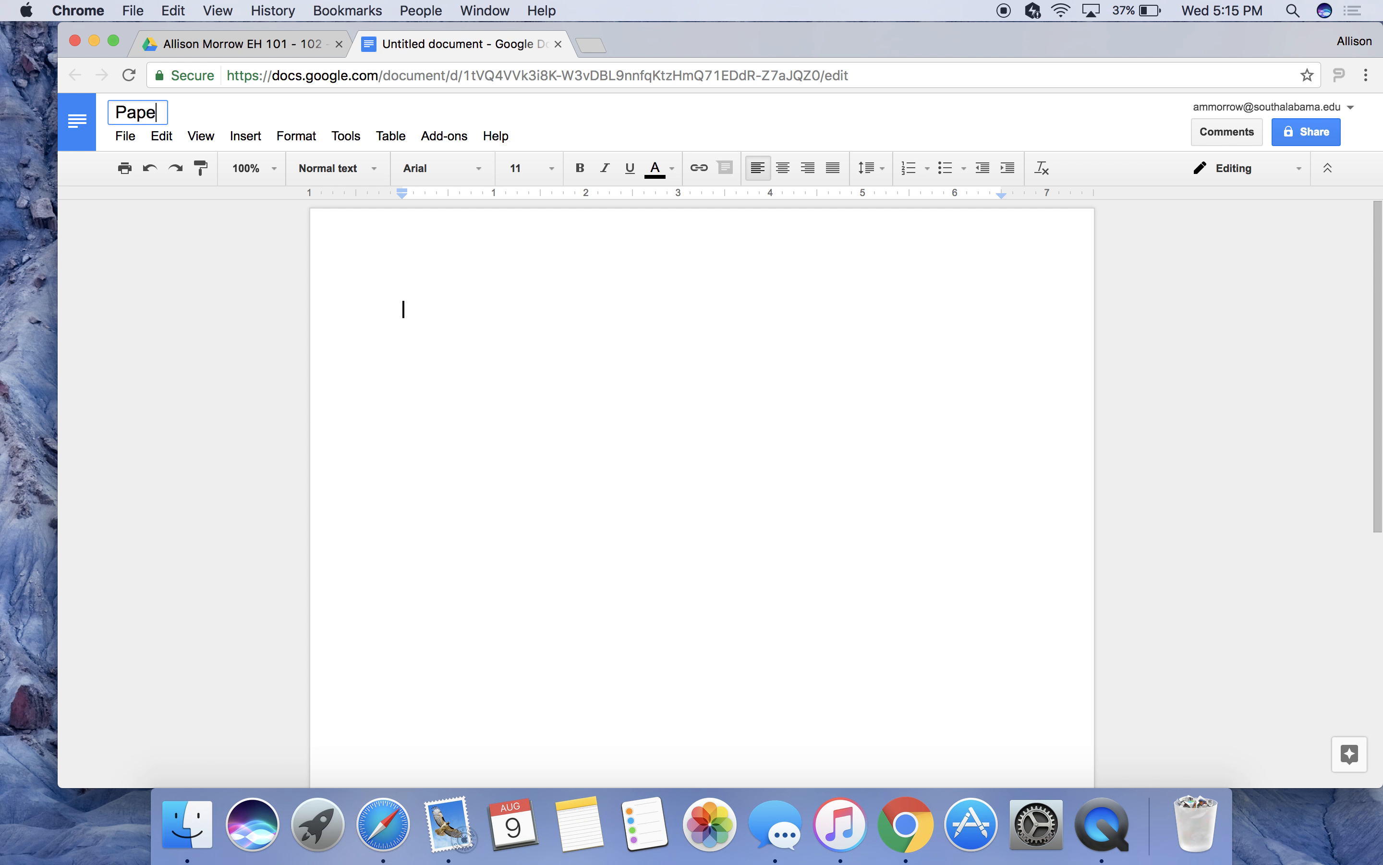
text(r #2)
click(334, 108)
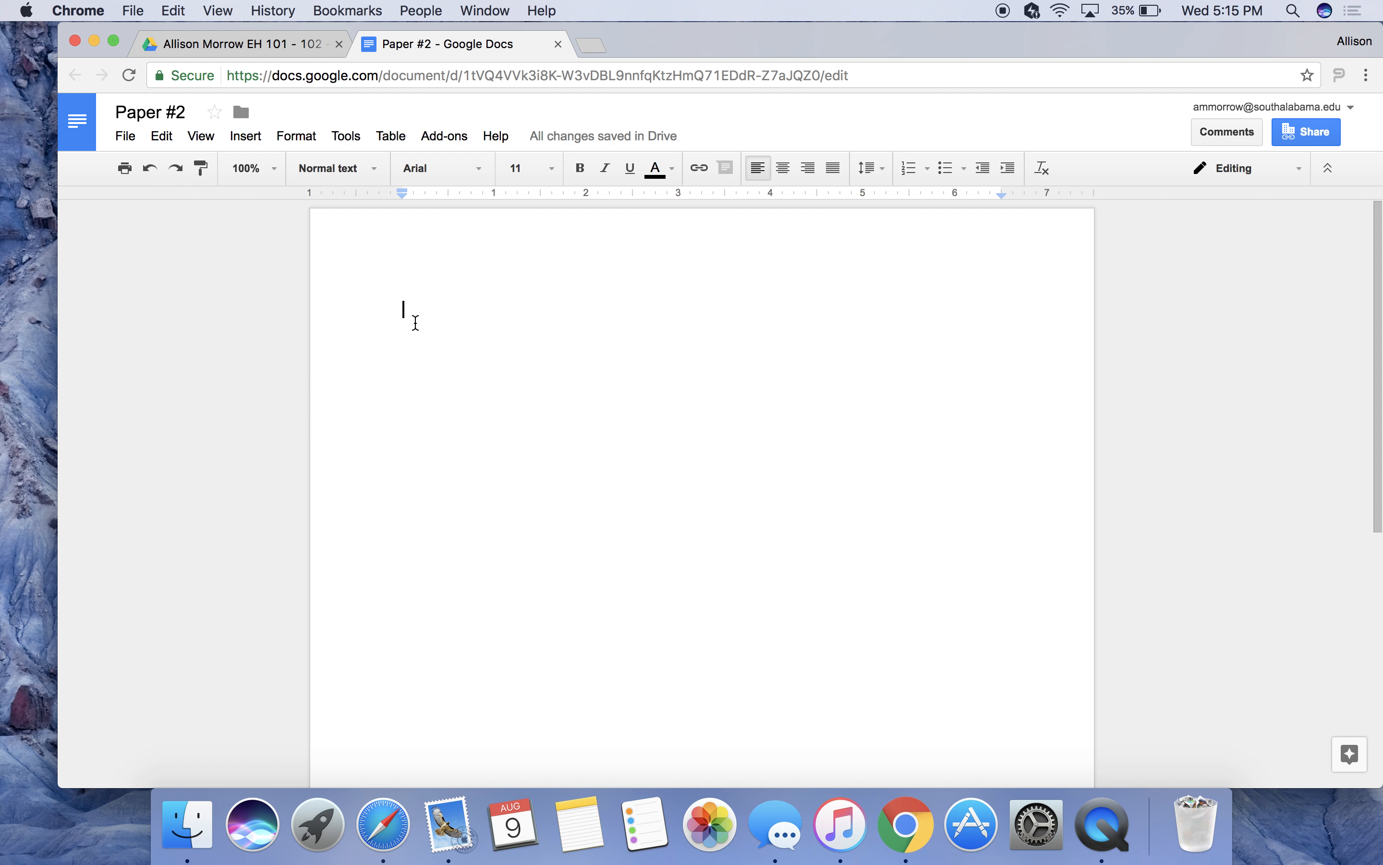
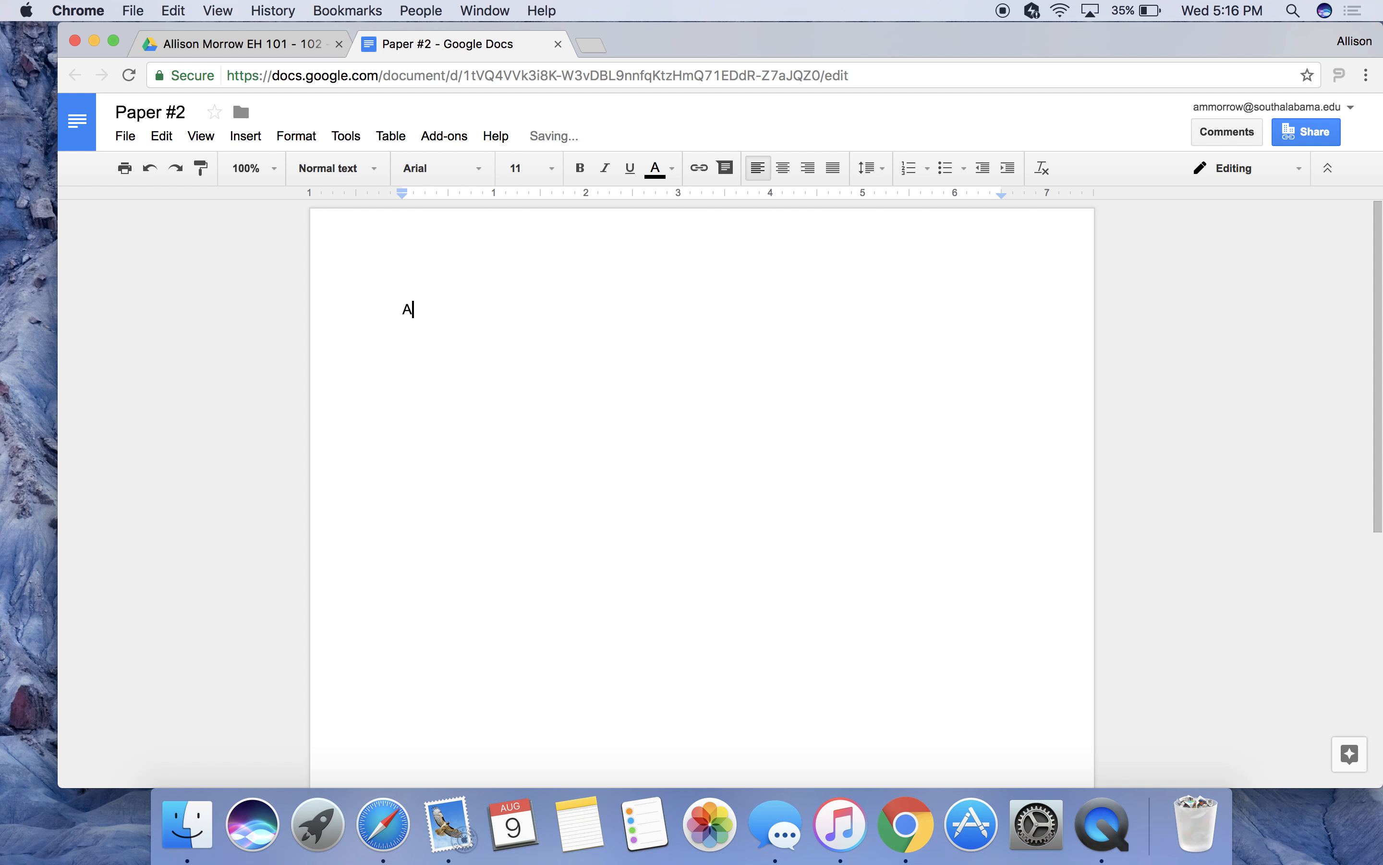
Type the heading lines: student's name, EH 101 - 102, professor's name, and 8/10/2017.
key(Return)
key(Return)
text(EH 101 - 102)
key(Return)
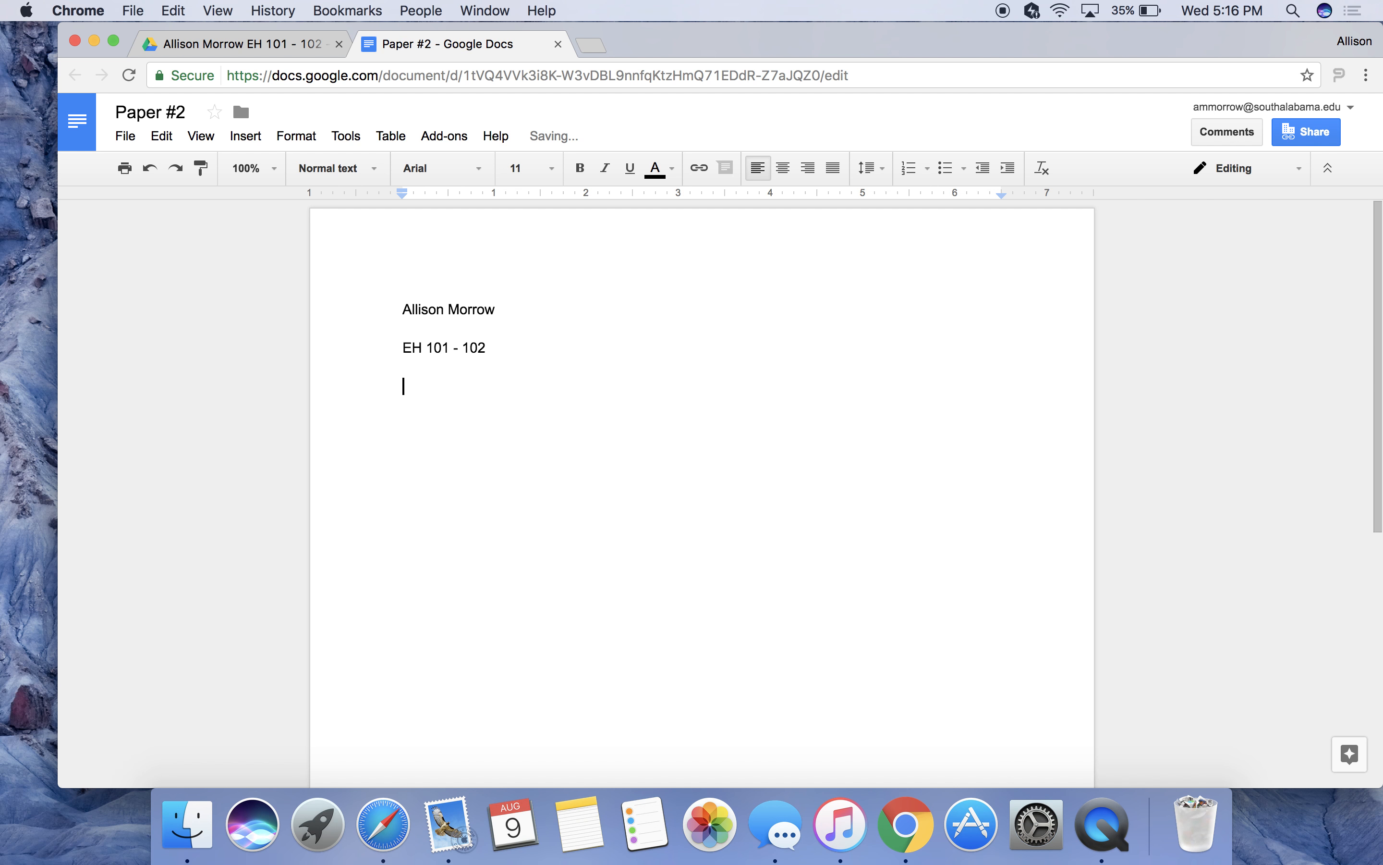
text(Prof. Morrow)
key(Return)
text(8/10/2017)
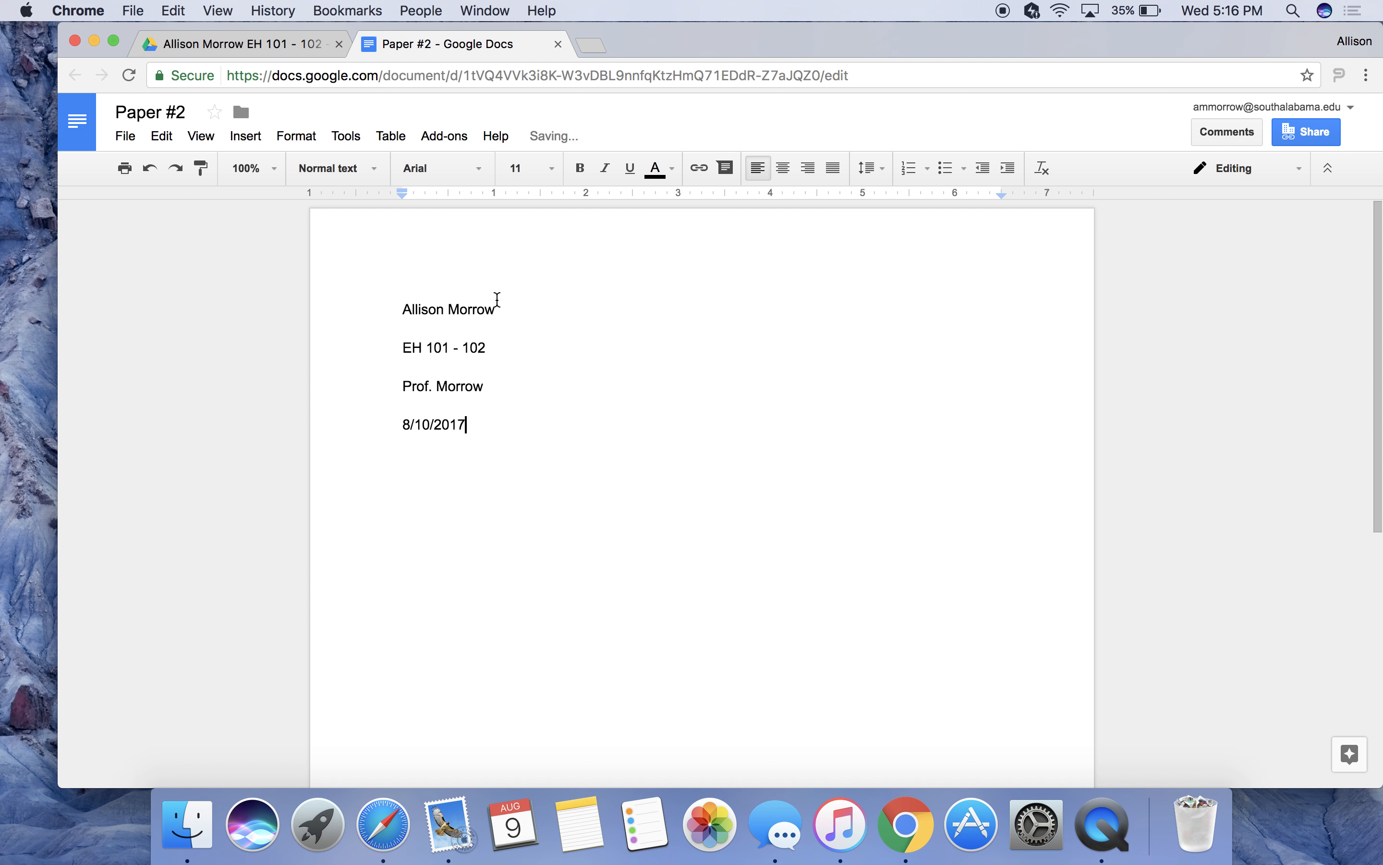
click(497, 413)
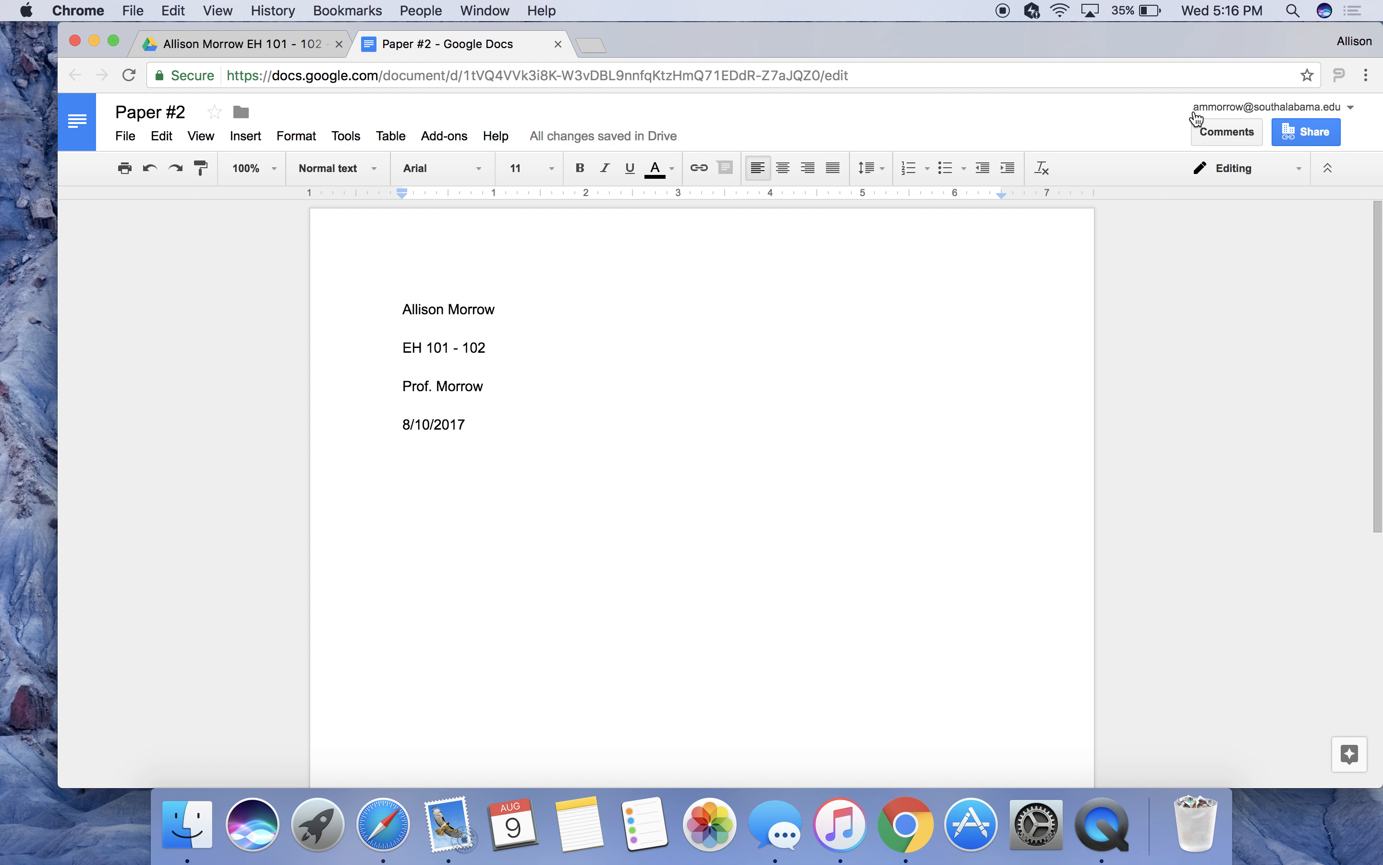
In Suggesting mode, suggest Times New Roman at 12 pt for the four heading lines.
click(1216, 171)
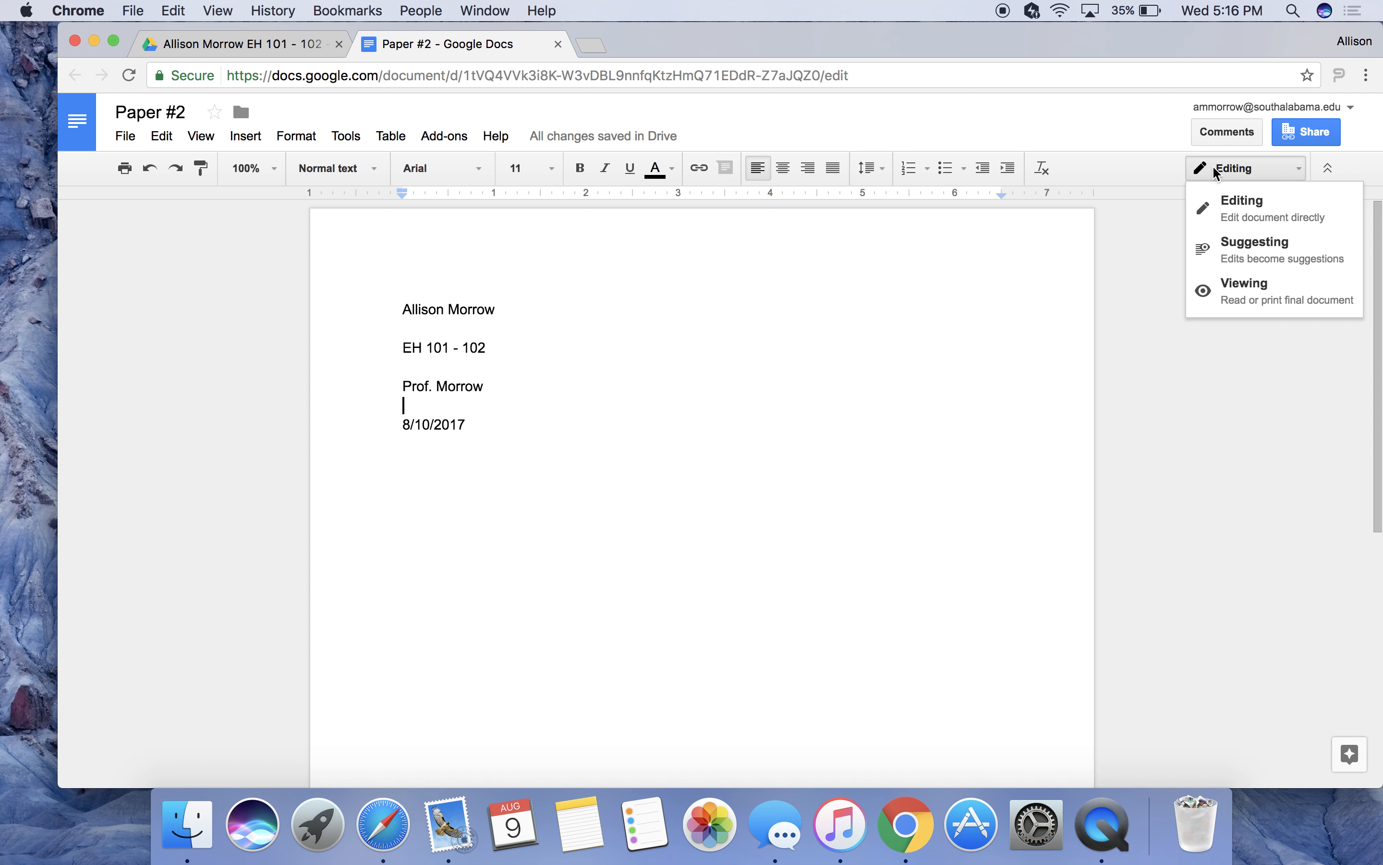
click(1222, 251)
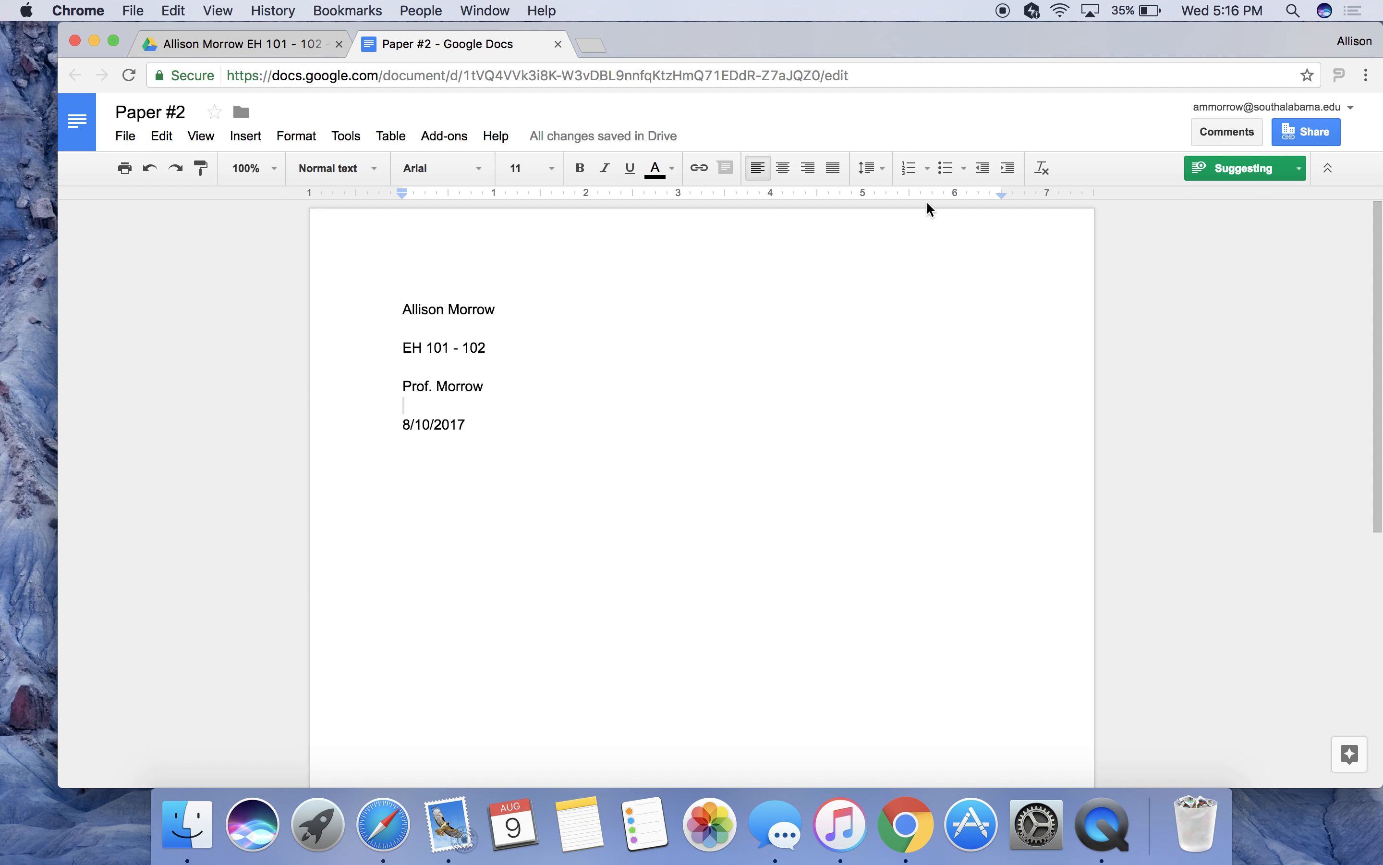
click(474, 439)
drag(474, 438, 406, 302)
click(493, 169)
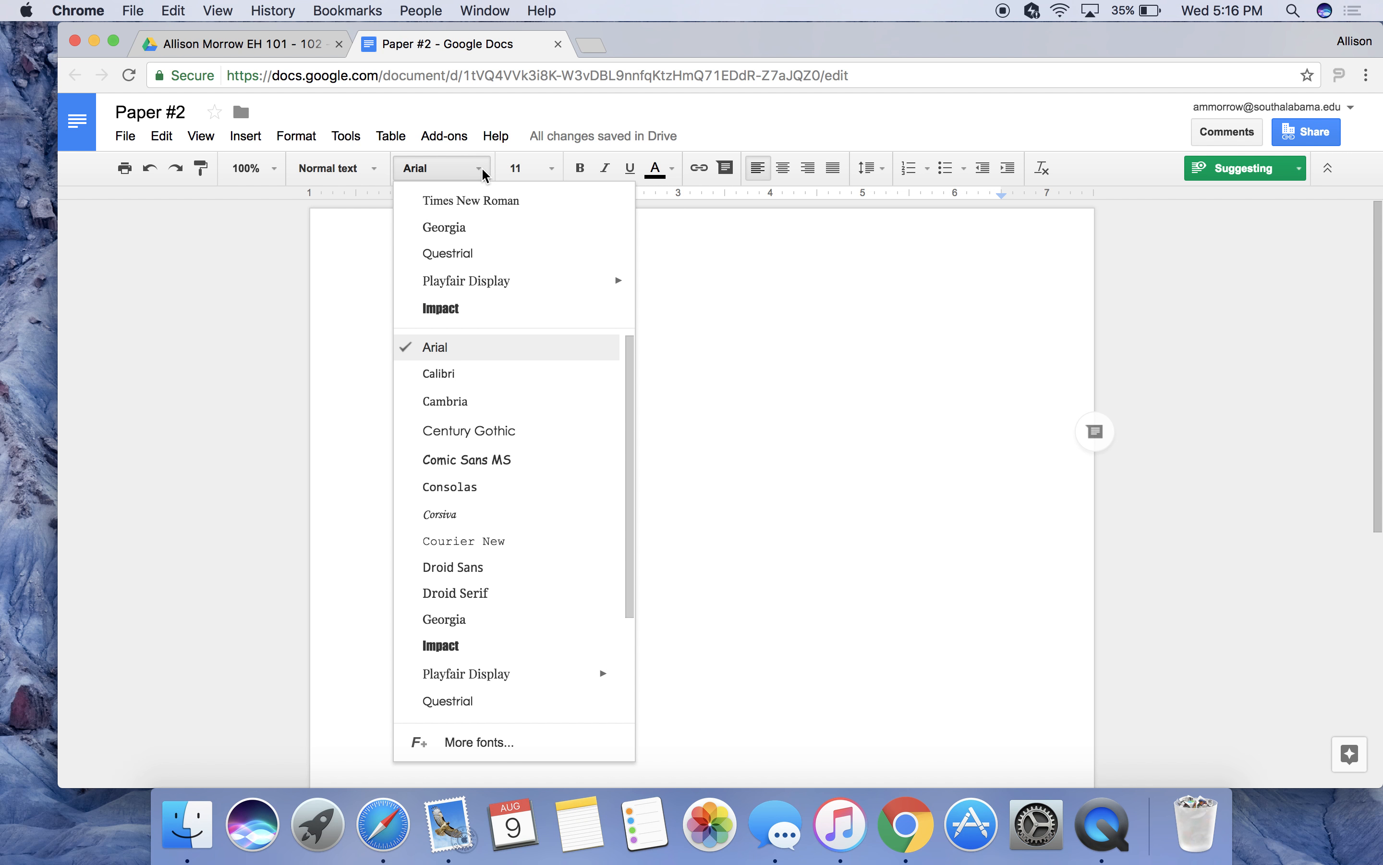
click(481, 200)
click(551, 168)
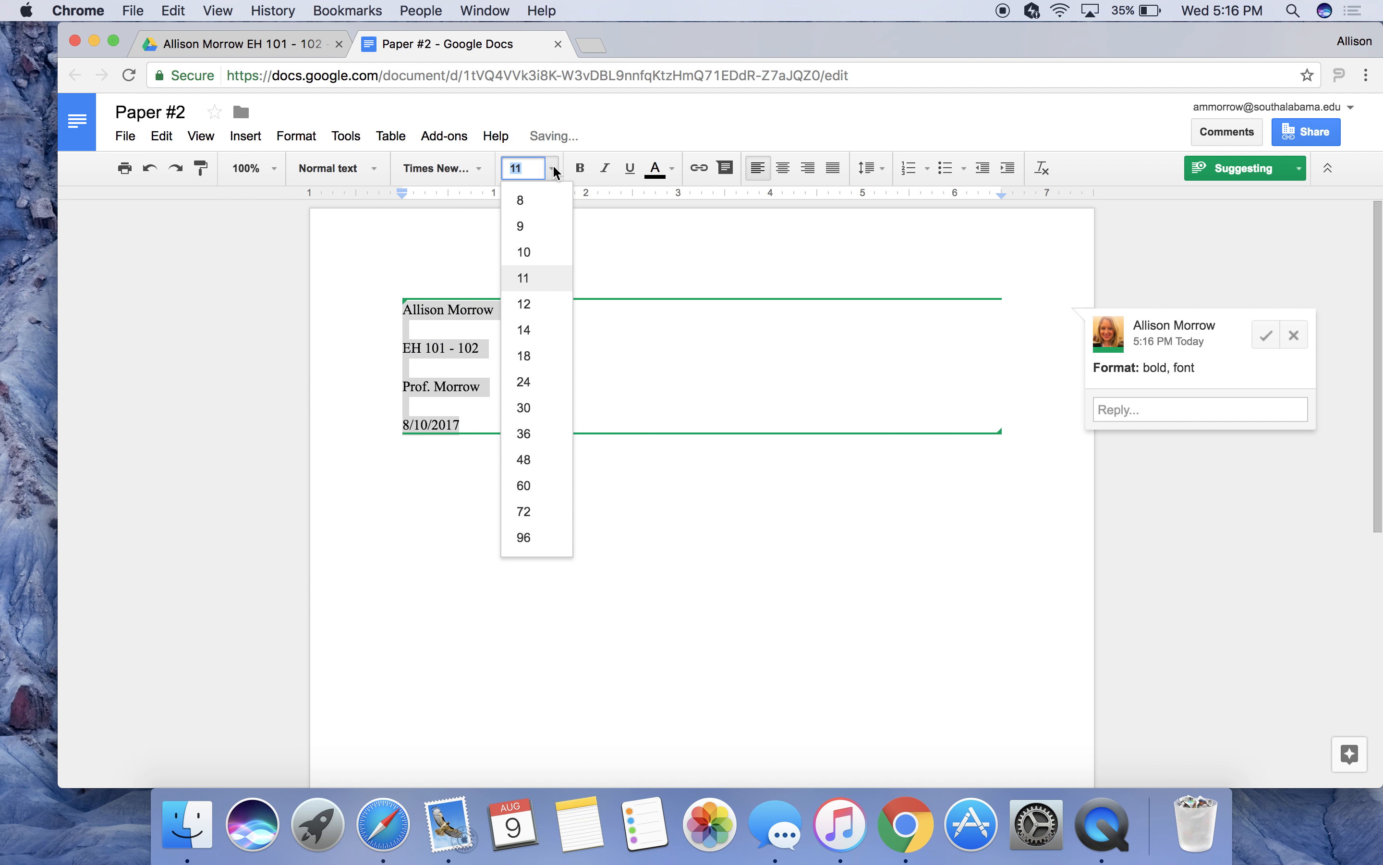
click(533, 307)
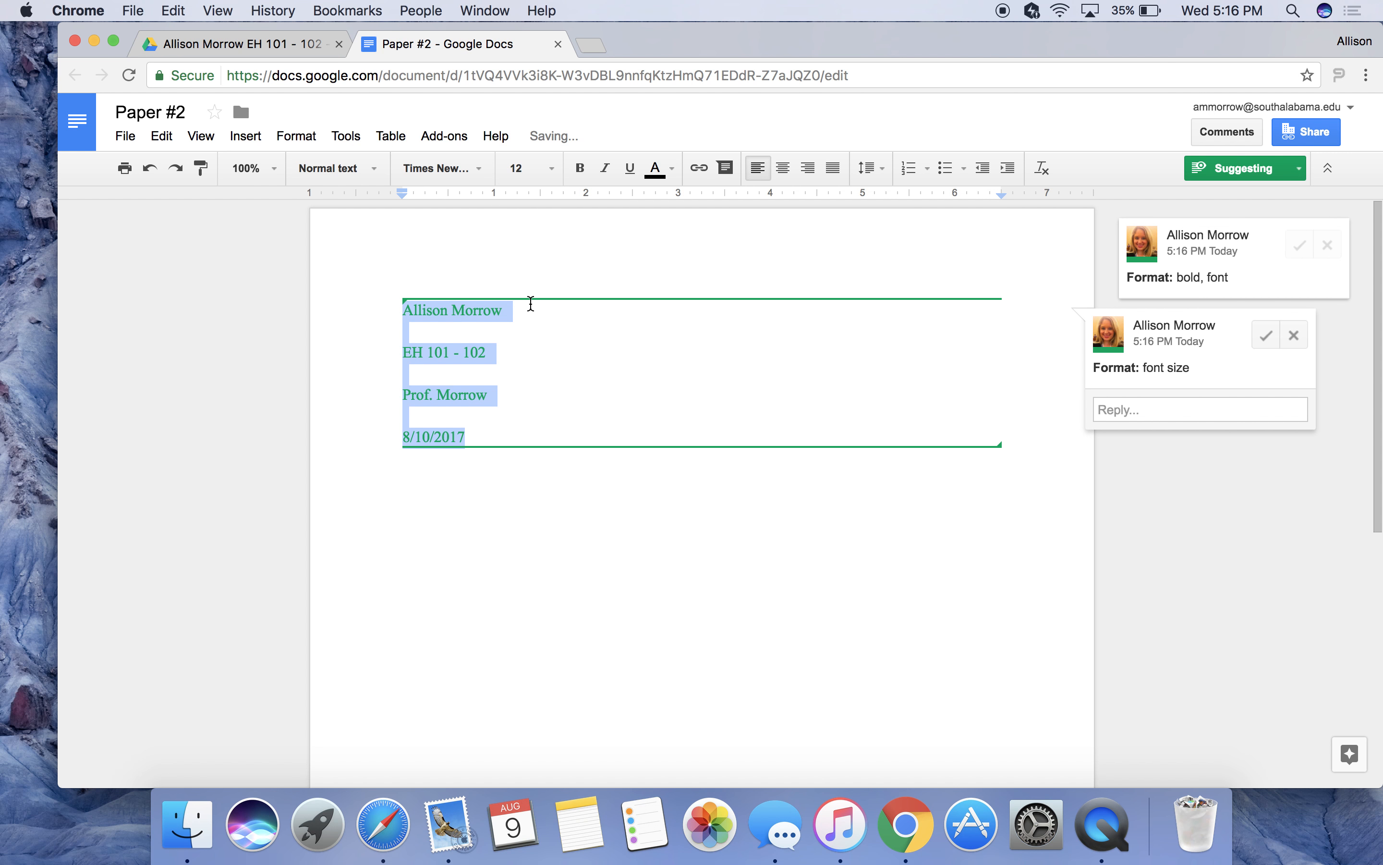
click(632, 365)
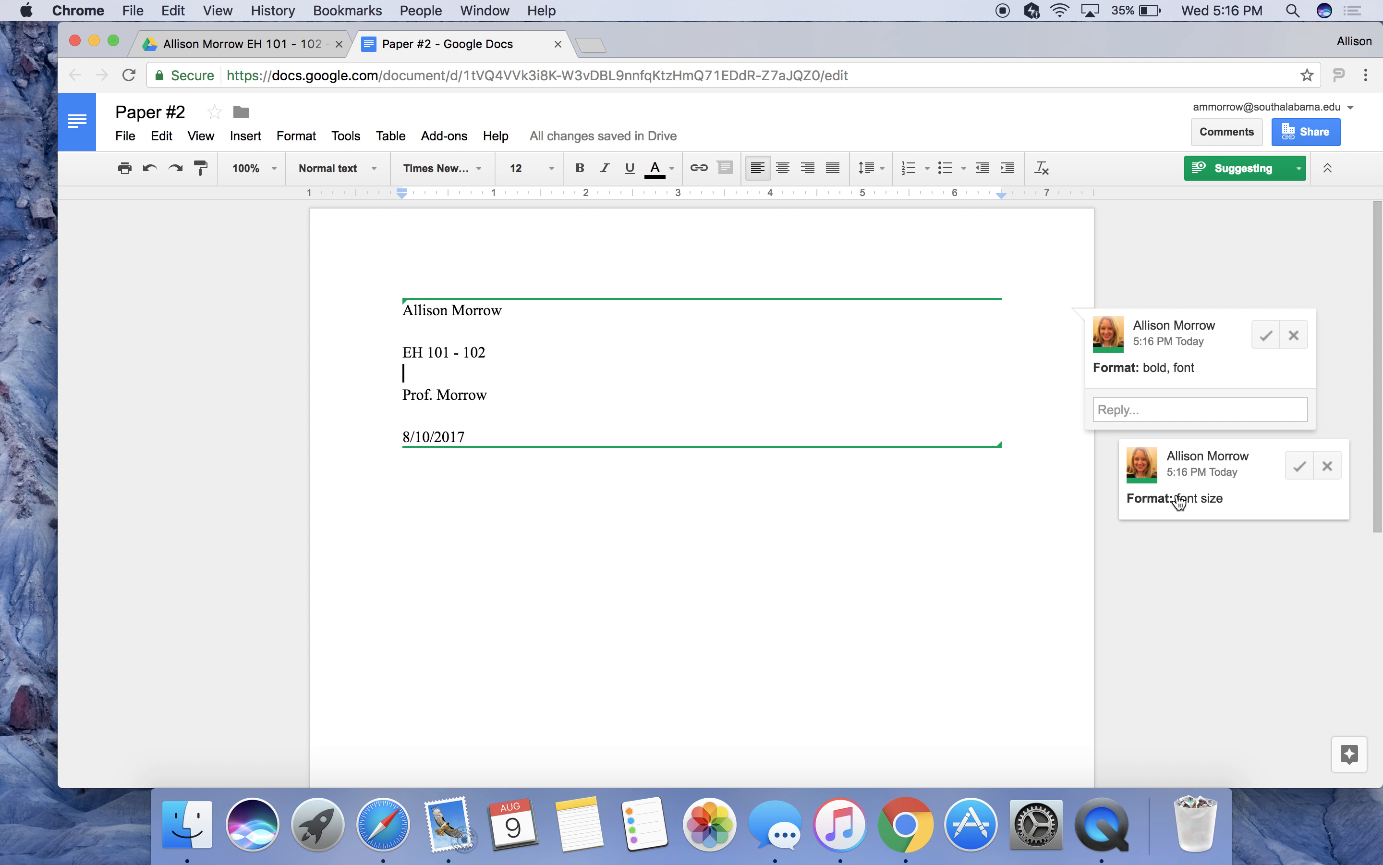
Accept the Times New Roman font suggestion and reject the 12 pt size suggestion.
click(1265, 337)
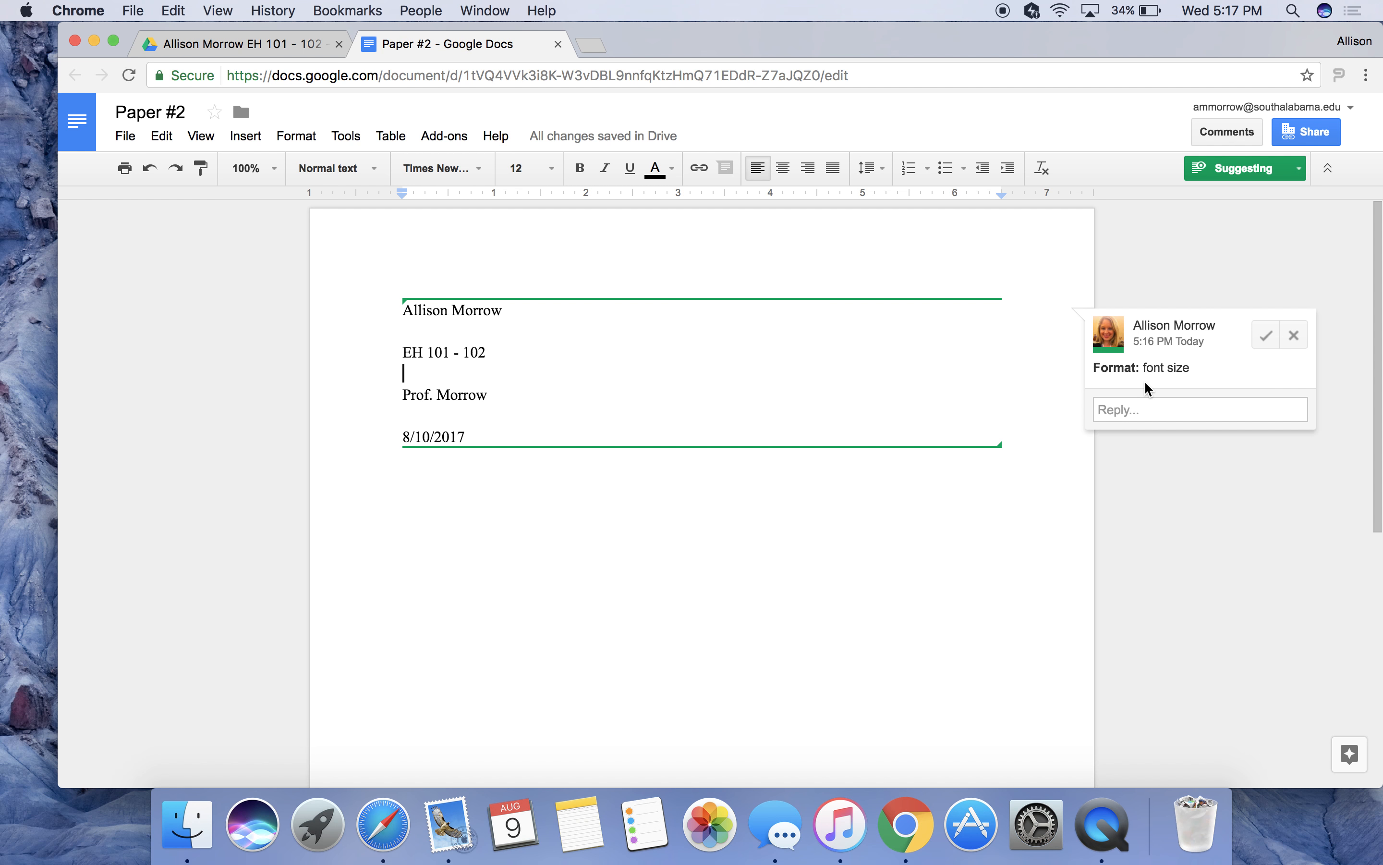
click(1296, 338)
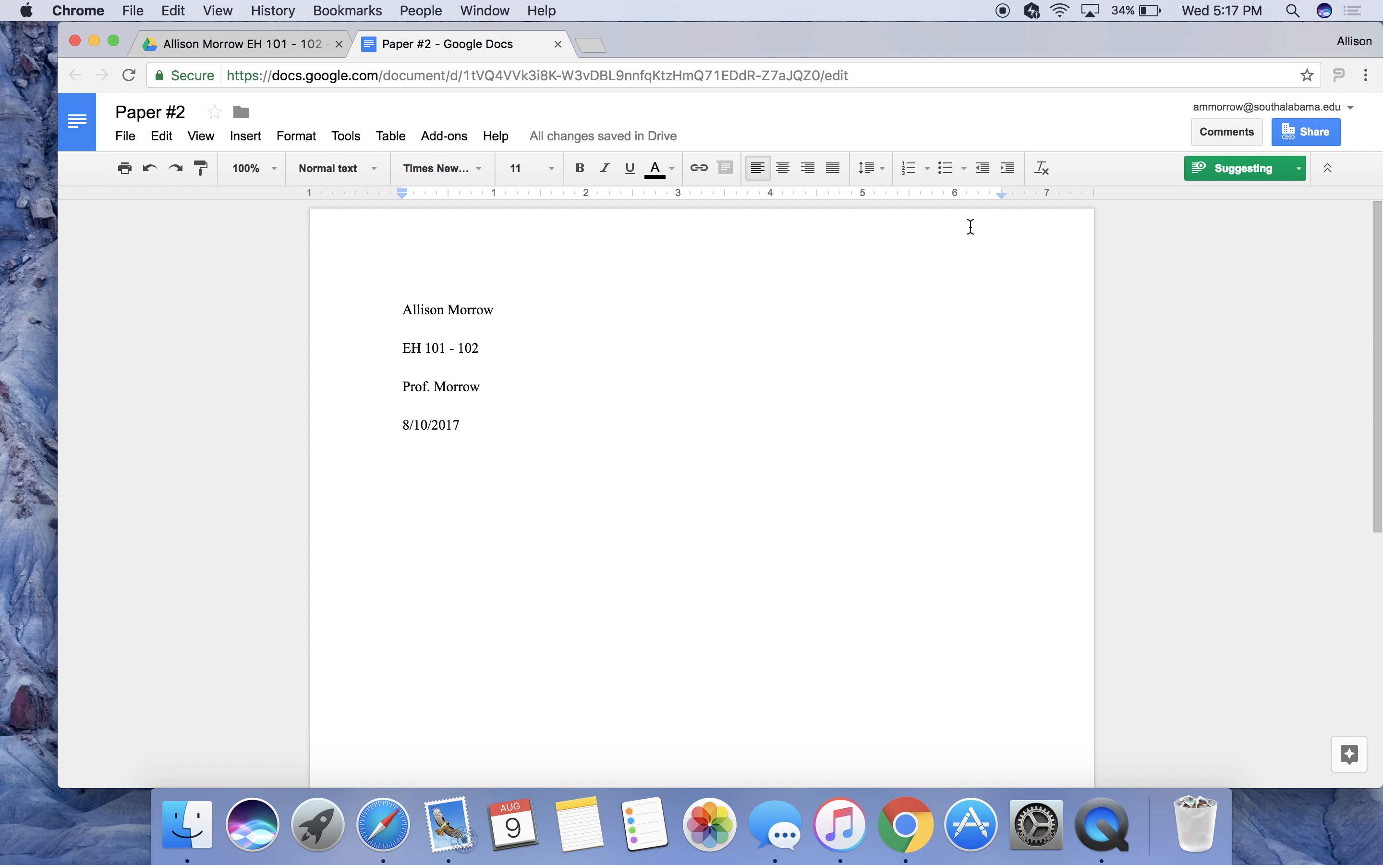
Return to Editing mode and set the four heading lines directly to 12 pt.
click(1215, 175)
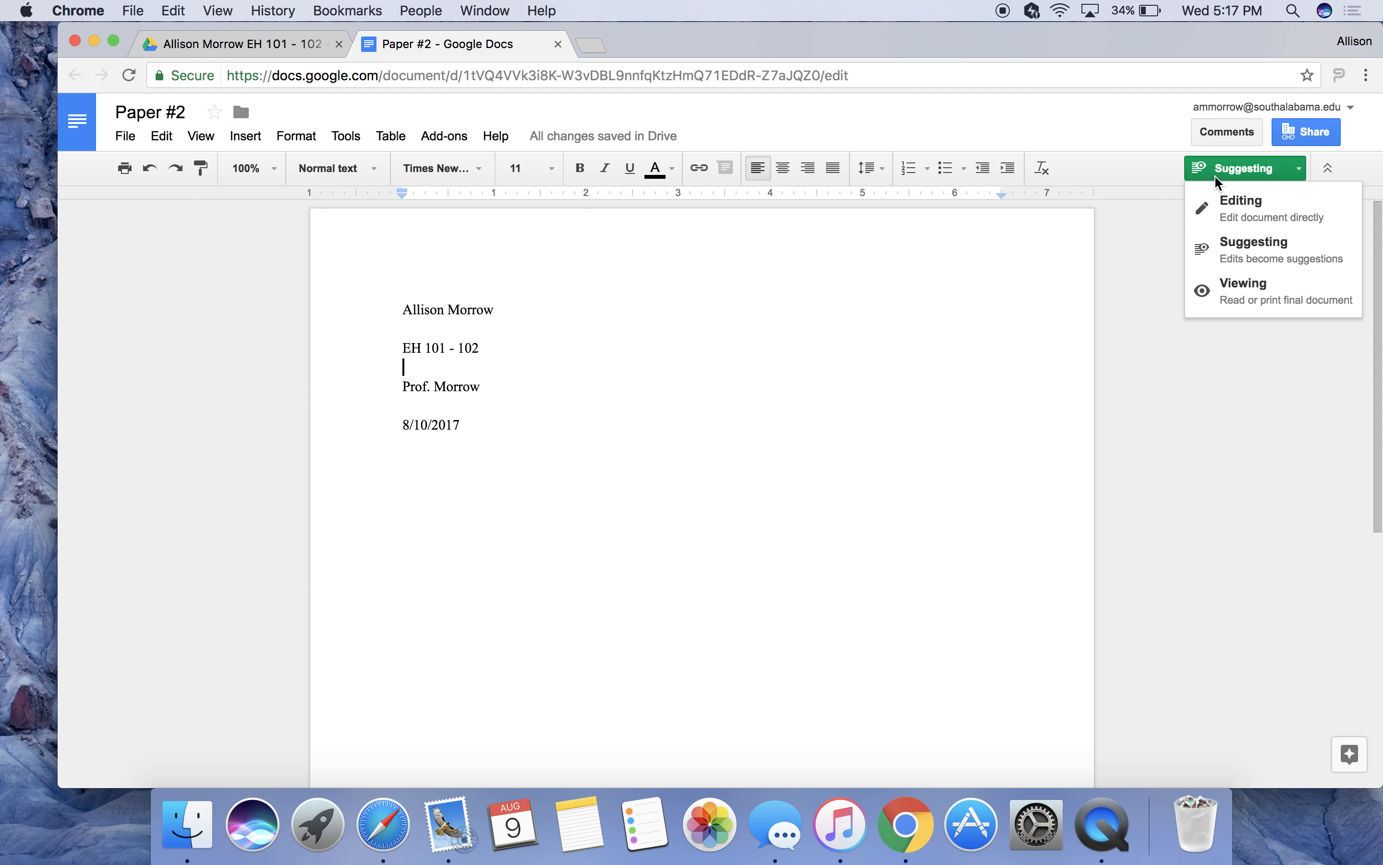
click(1223, 216)
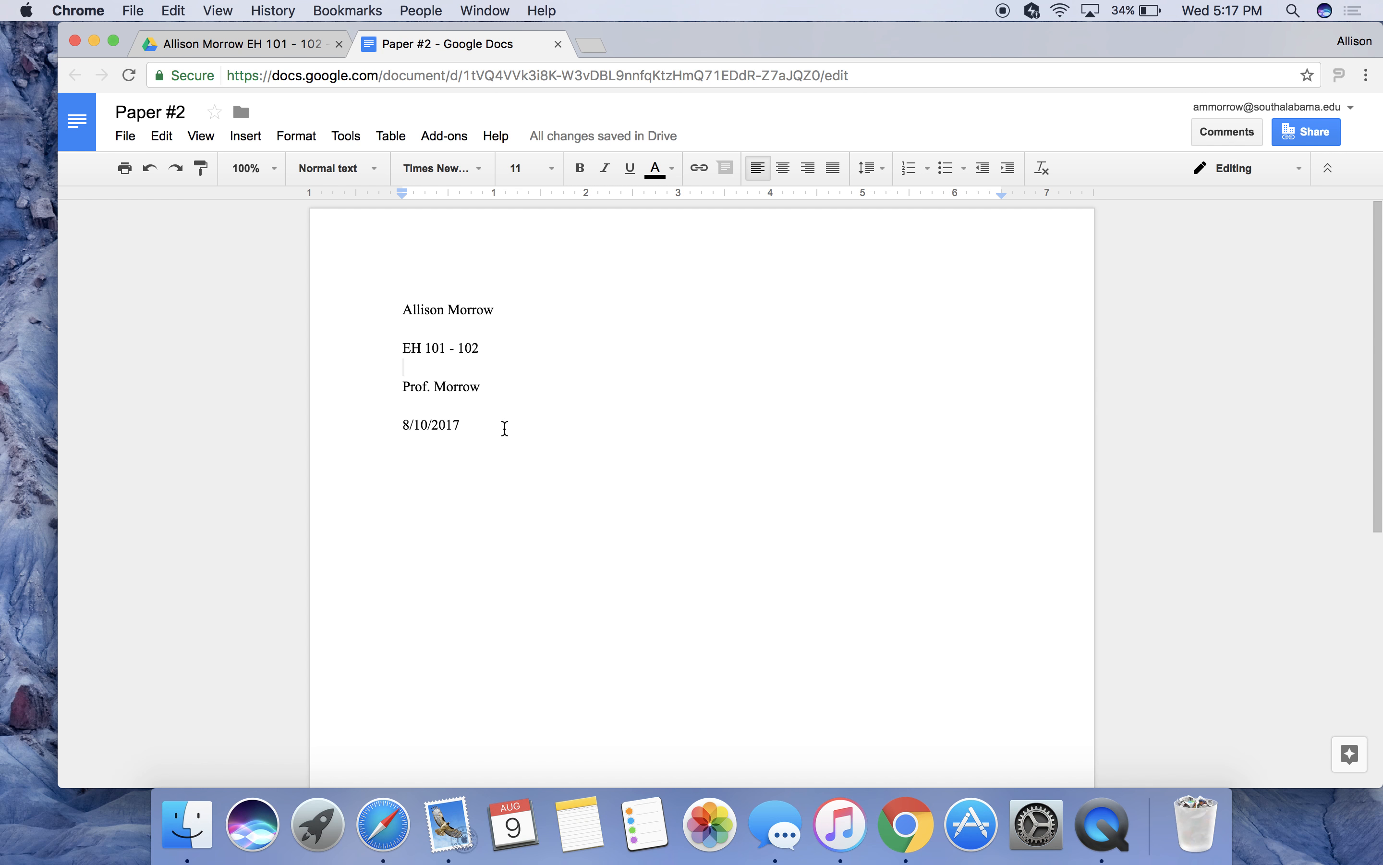
drag(485, 433, 472, 245)
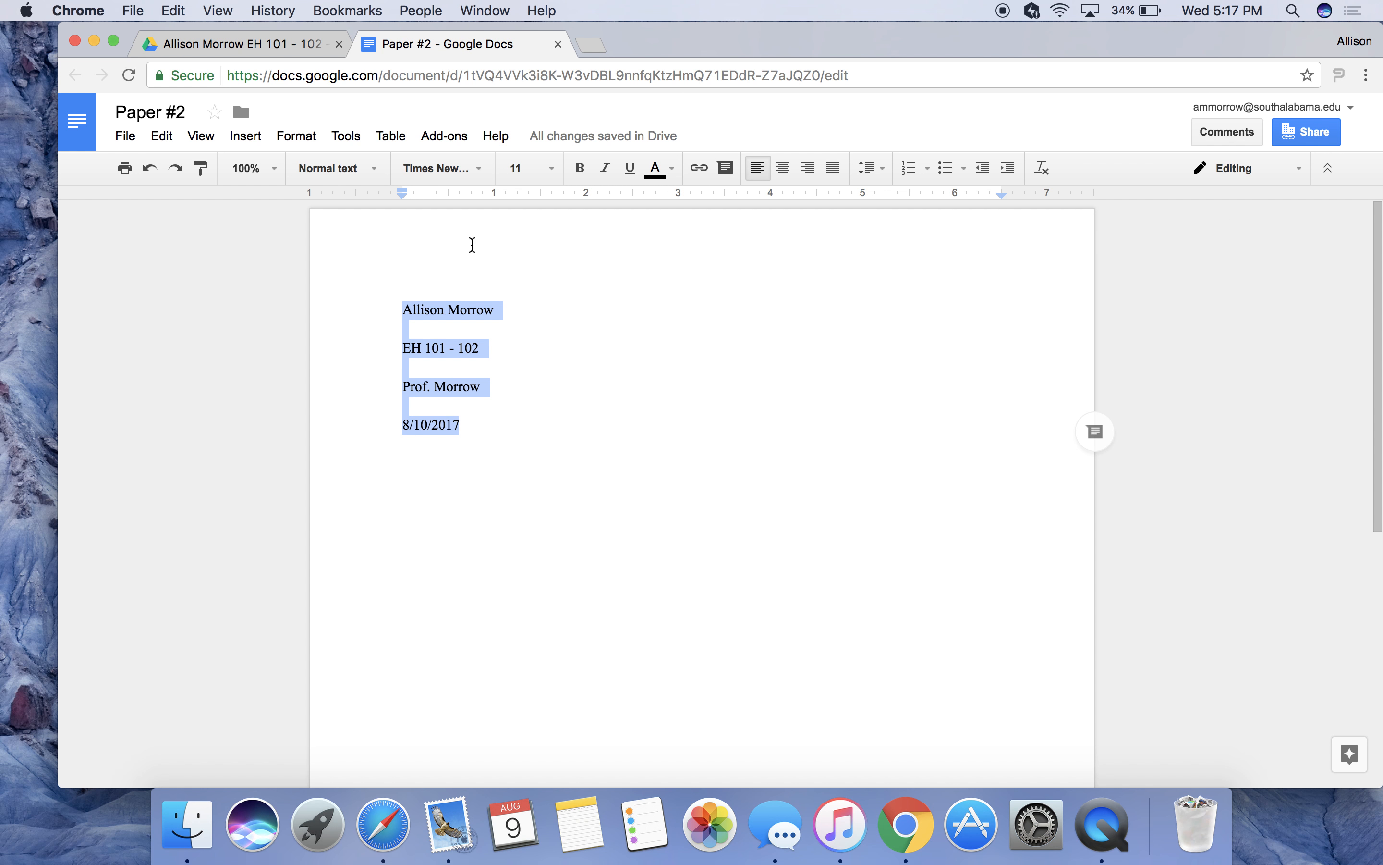
click(551, 170)
click(535, 304)
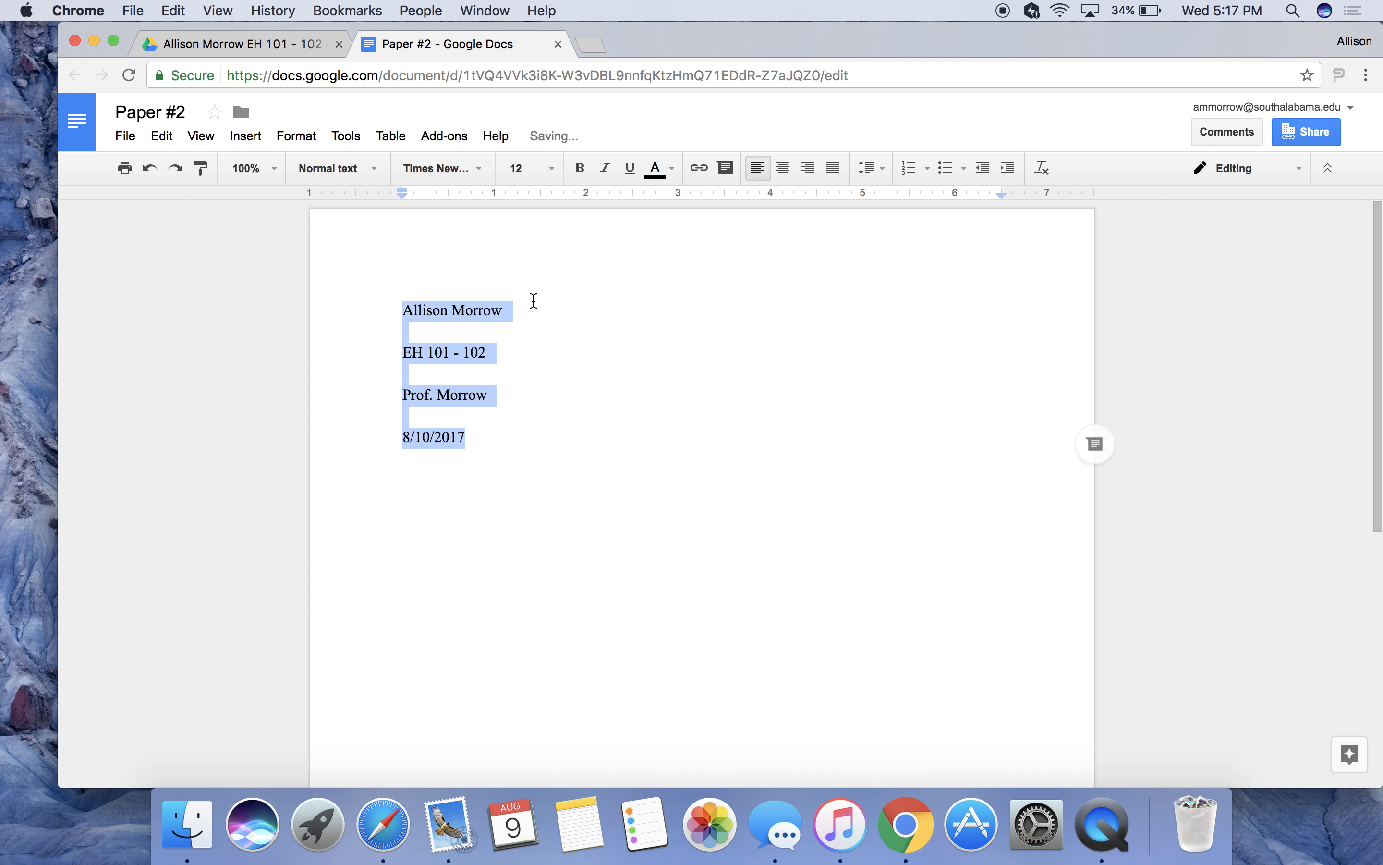
click(562, 336)
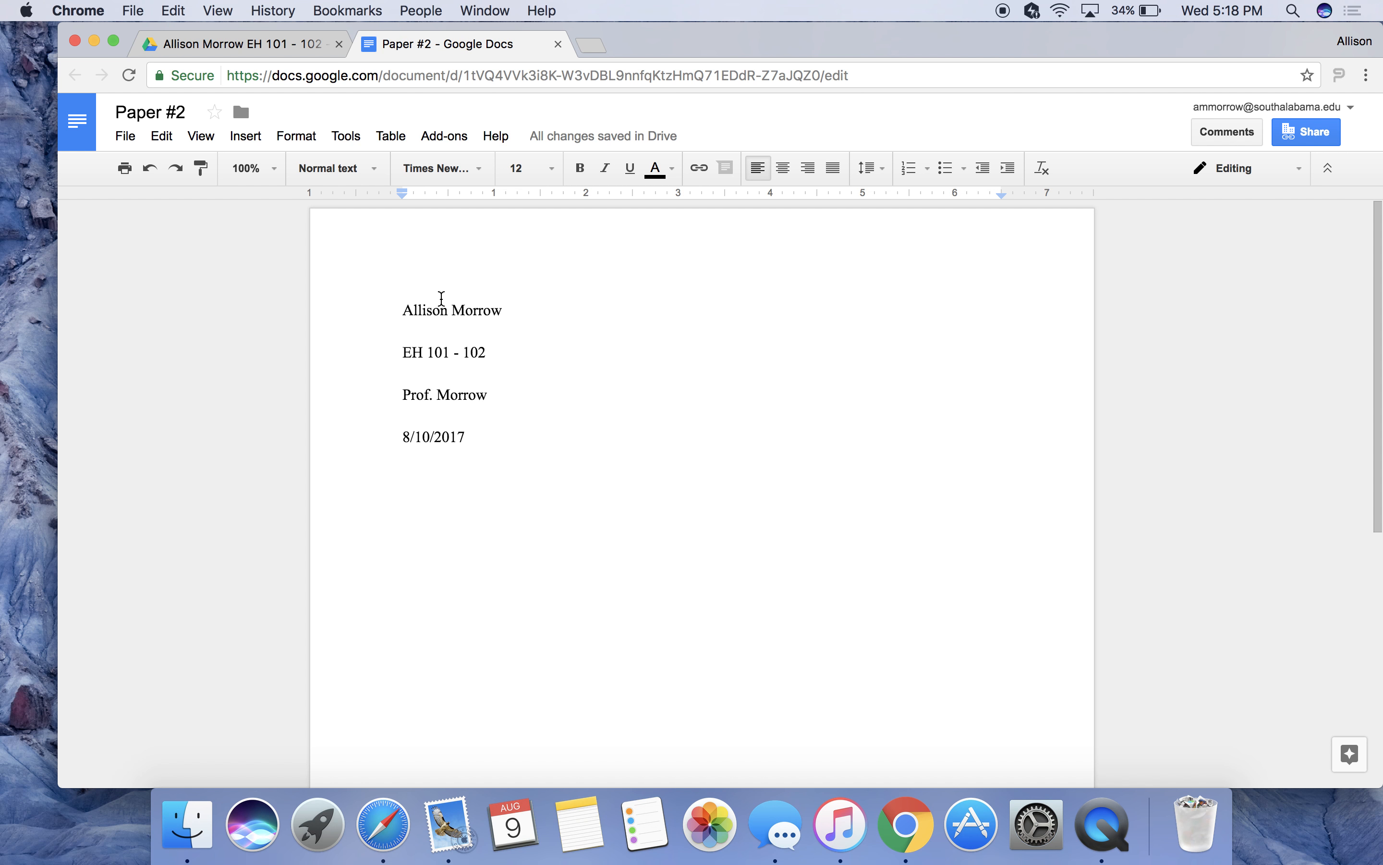
Comment 'Change this.' on the name line, then resolve the comment.
drag(405, 308, 511, 307)
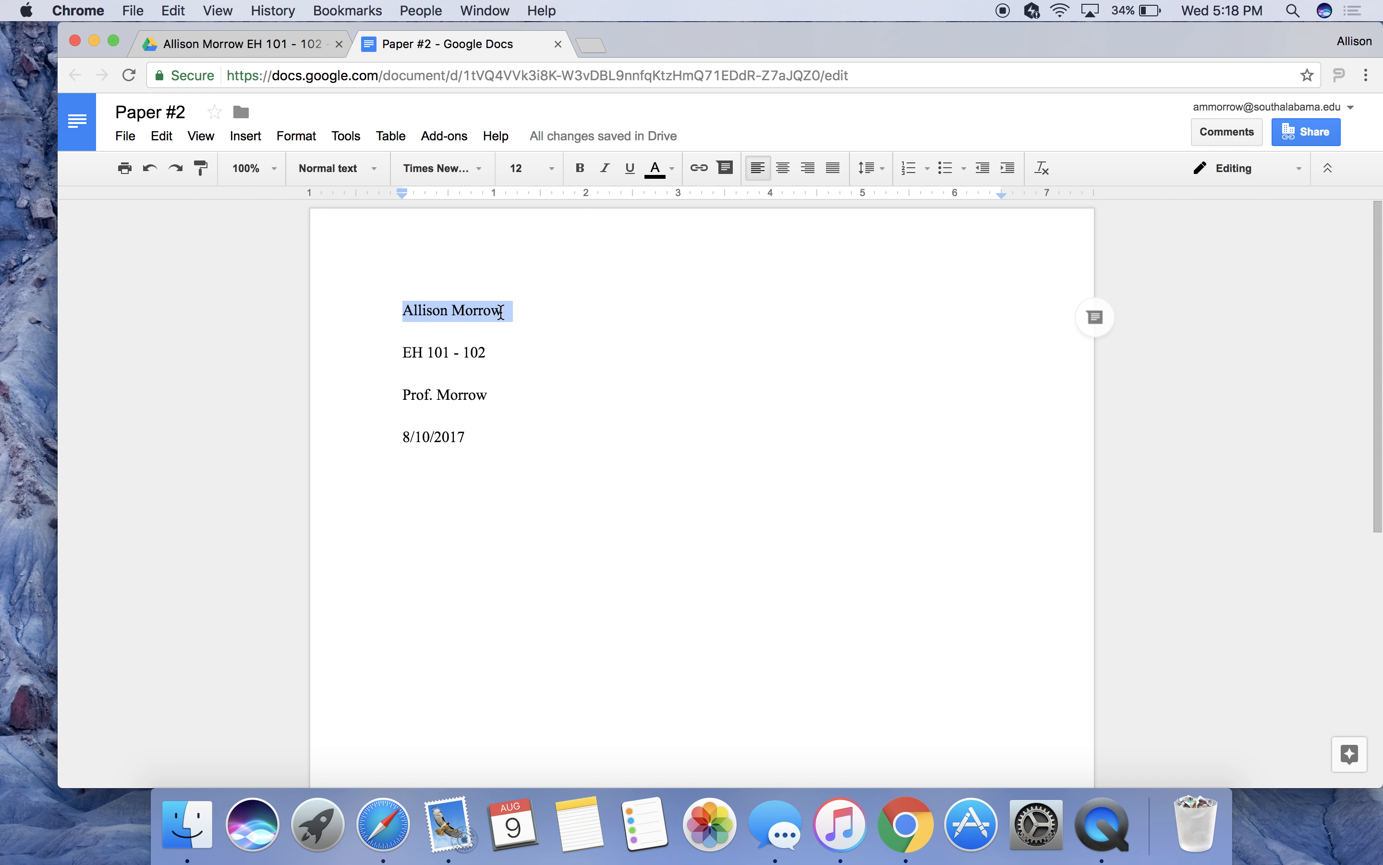
right_click(501, 313)
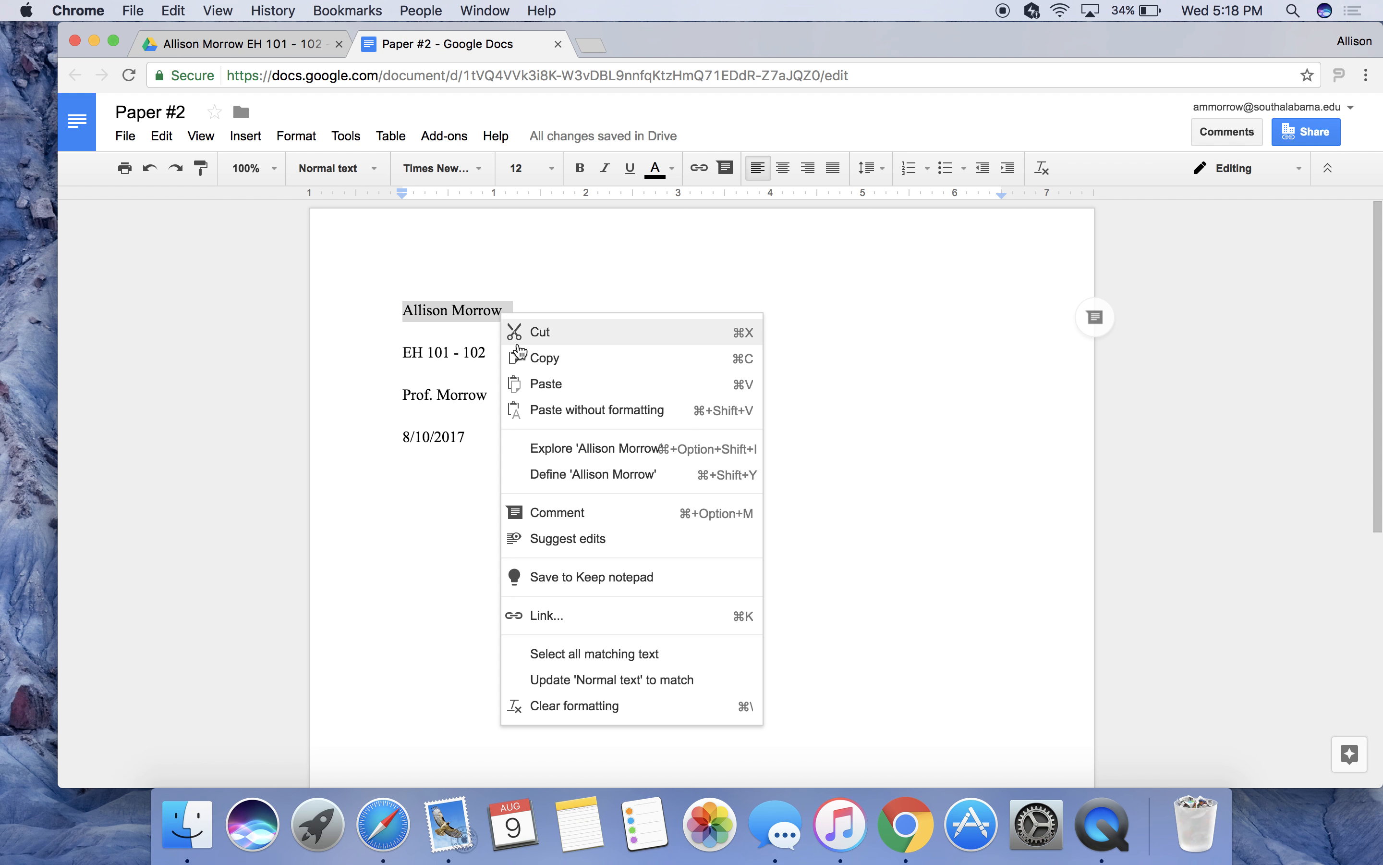
click(549, 514)
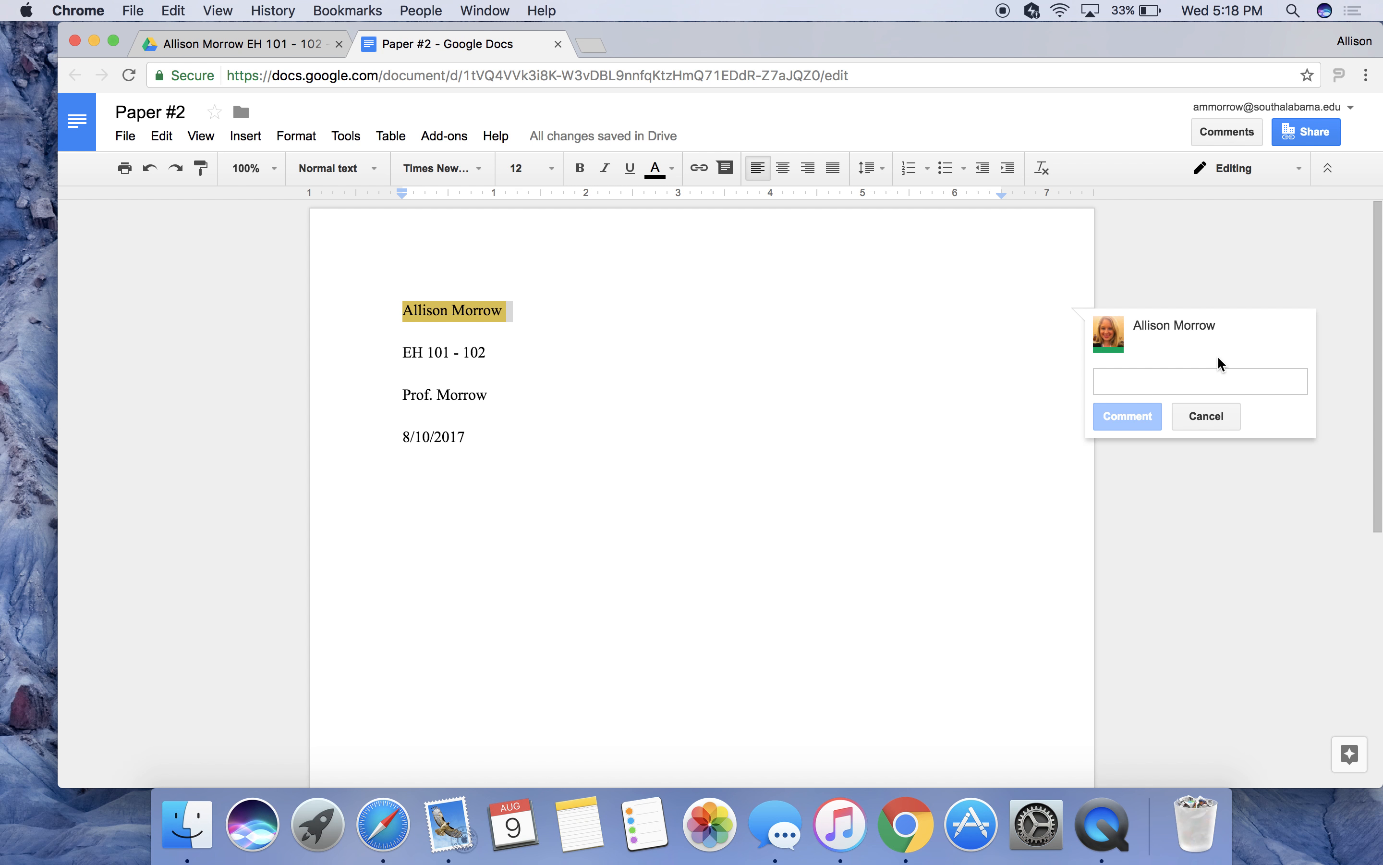
text(Ch)
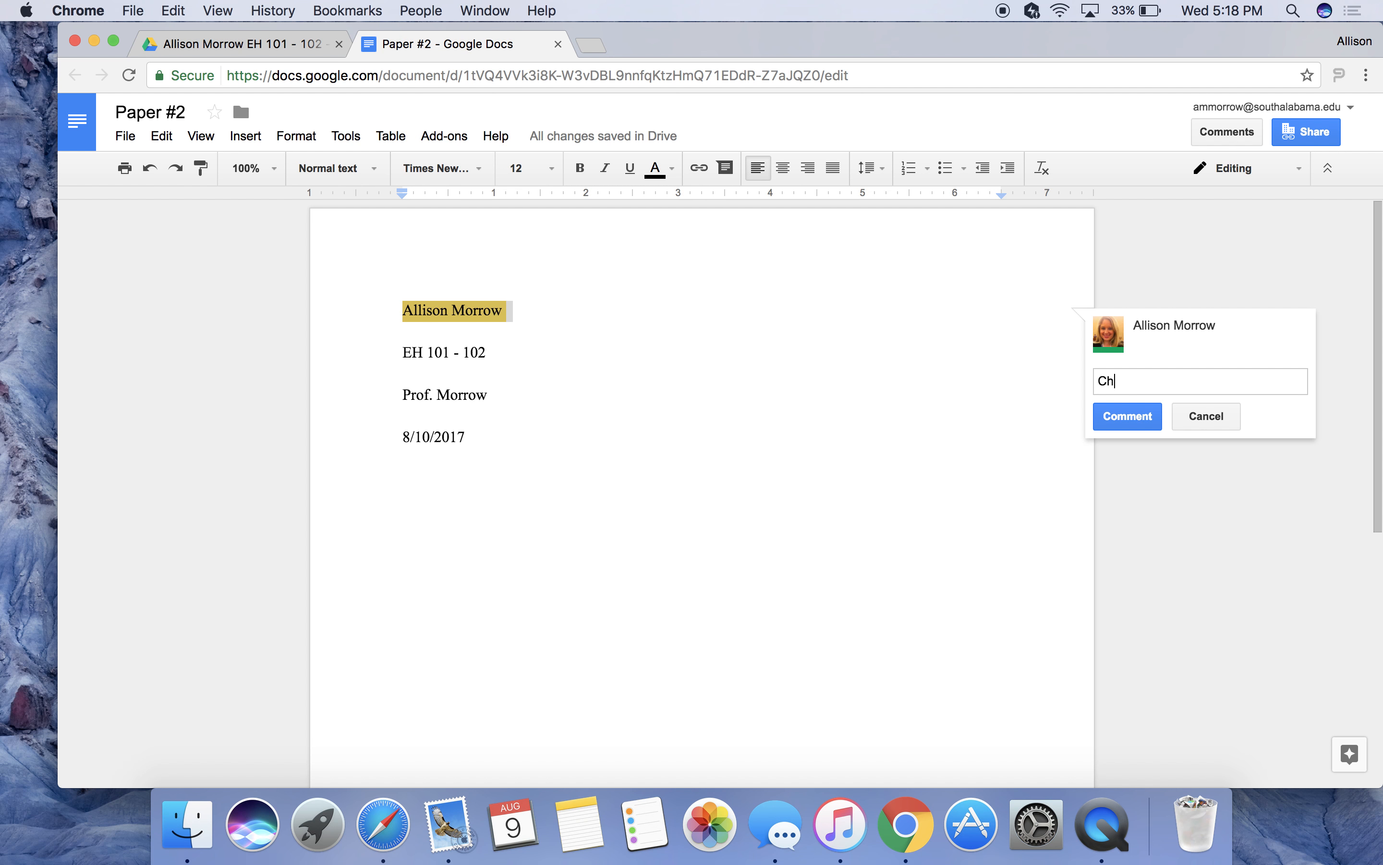
text(ange this.)
click(1150, 415)
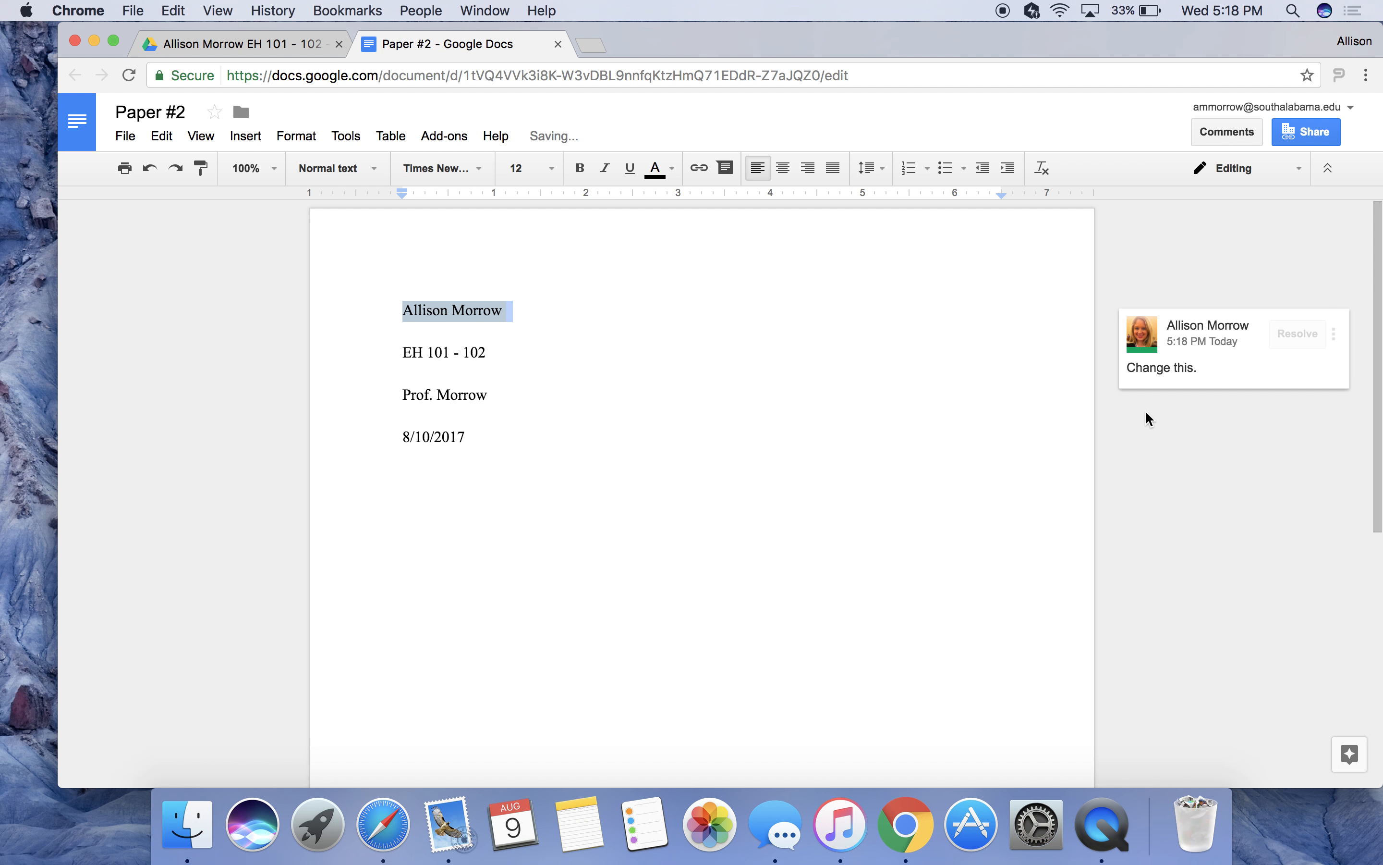
click(914, 296)
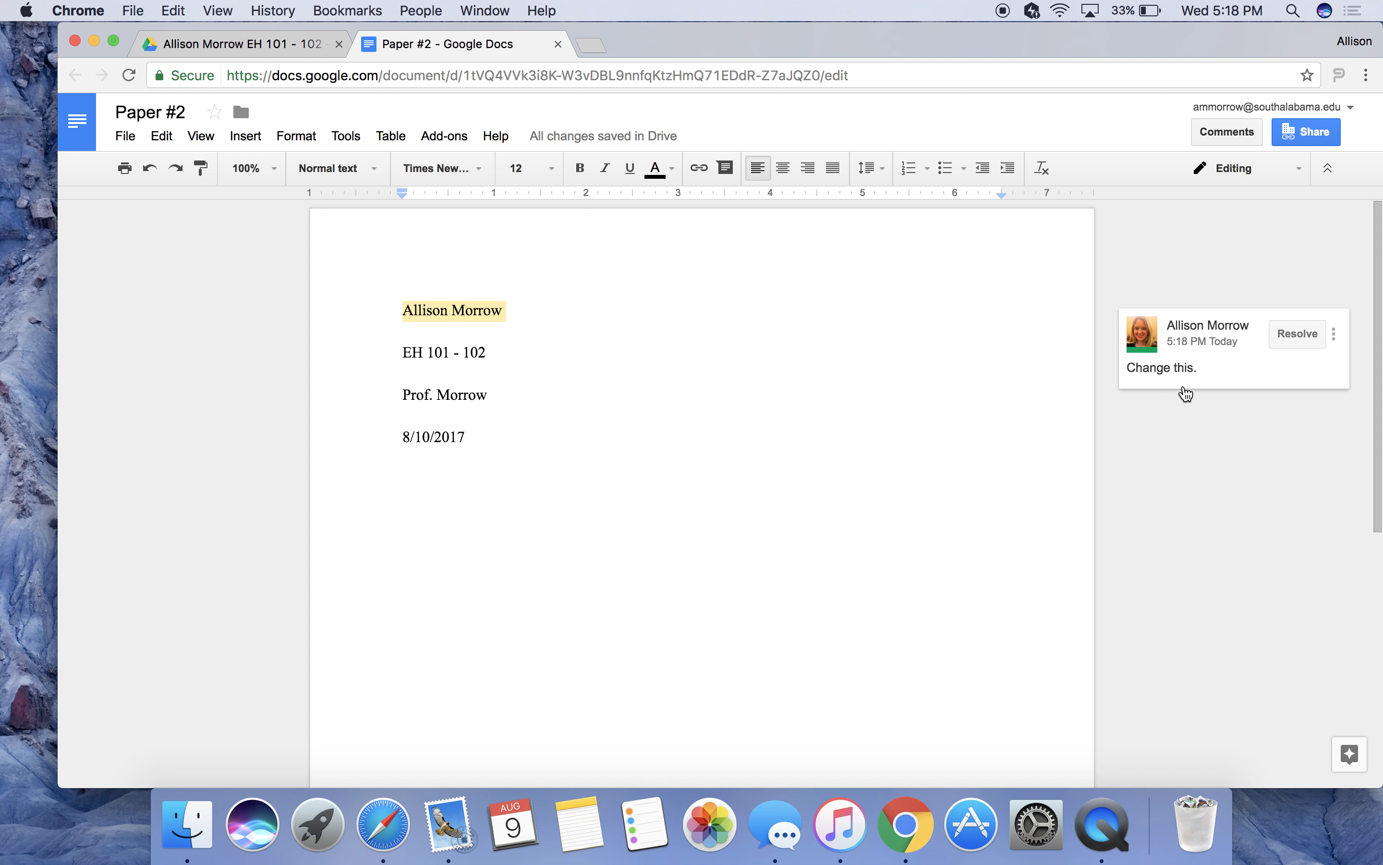
click(1296, 334)
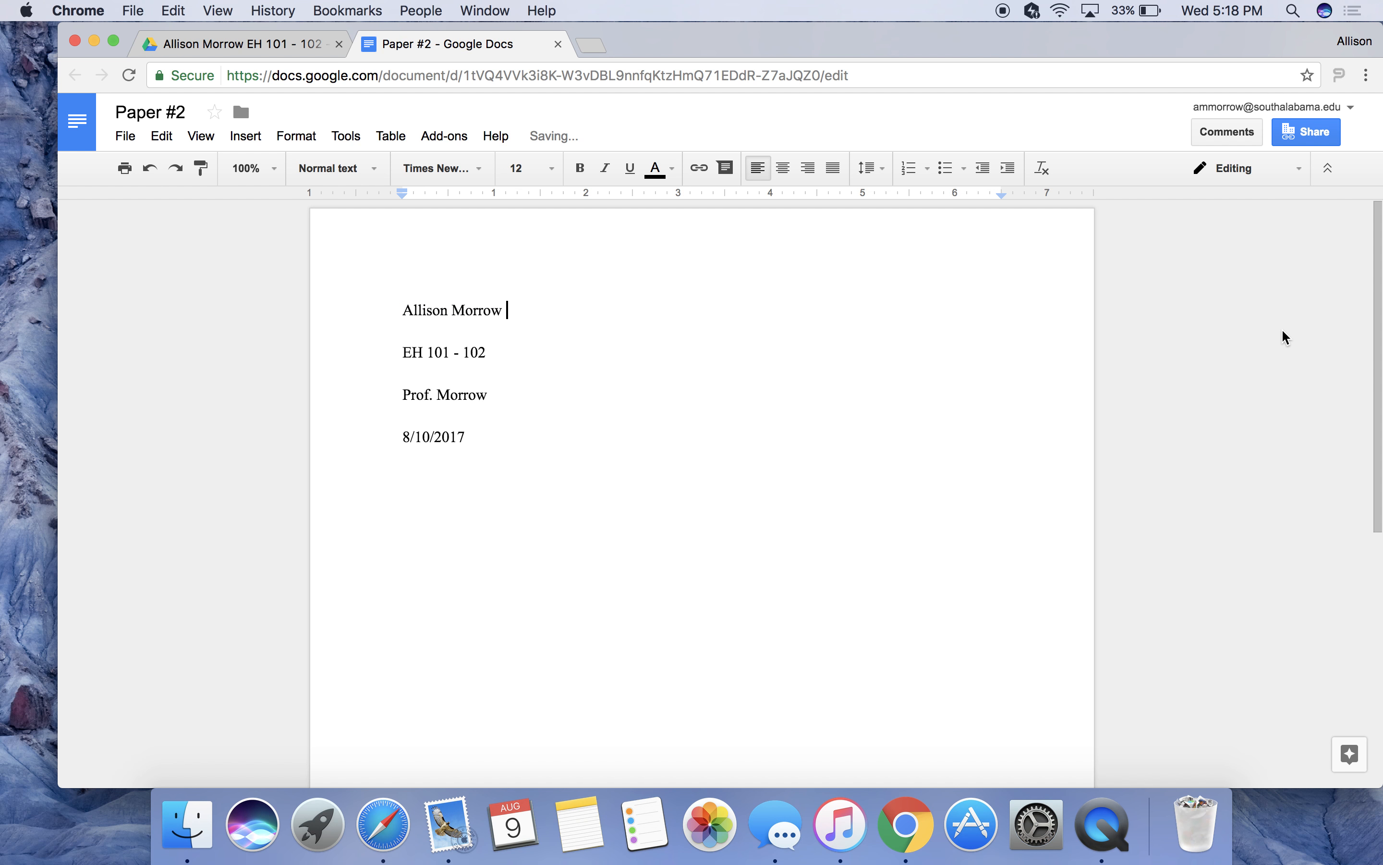
Post a comment on the name line that +mentions the collaborator and asks 'Is this right?'.
click(402, 305)
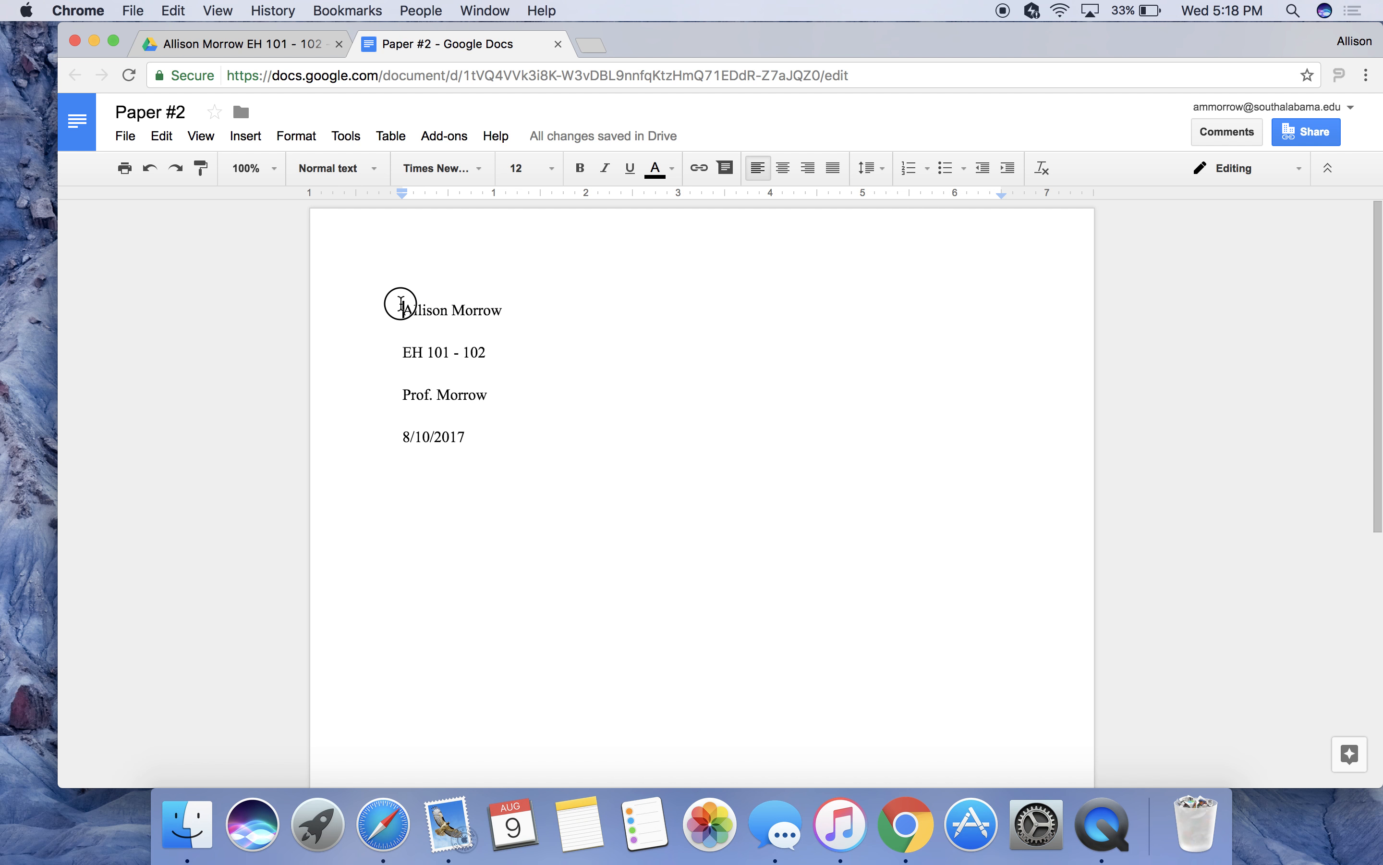
drag(401, 305, 525, 321)
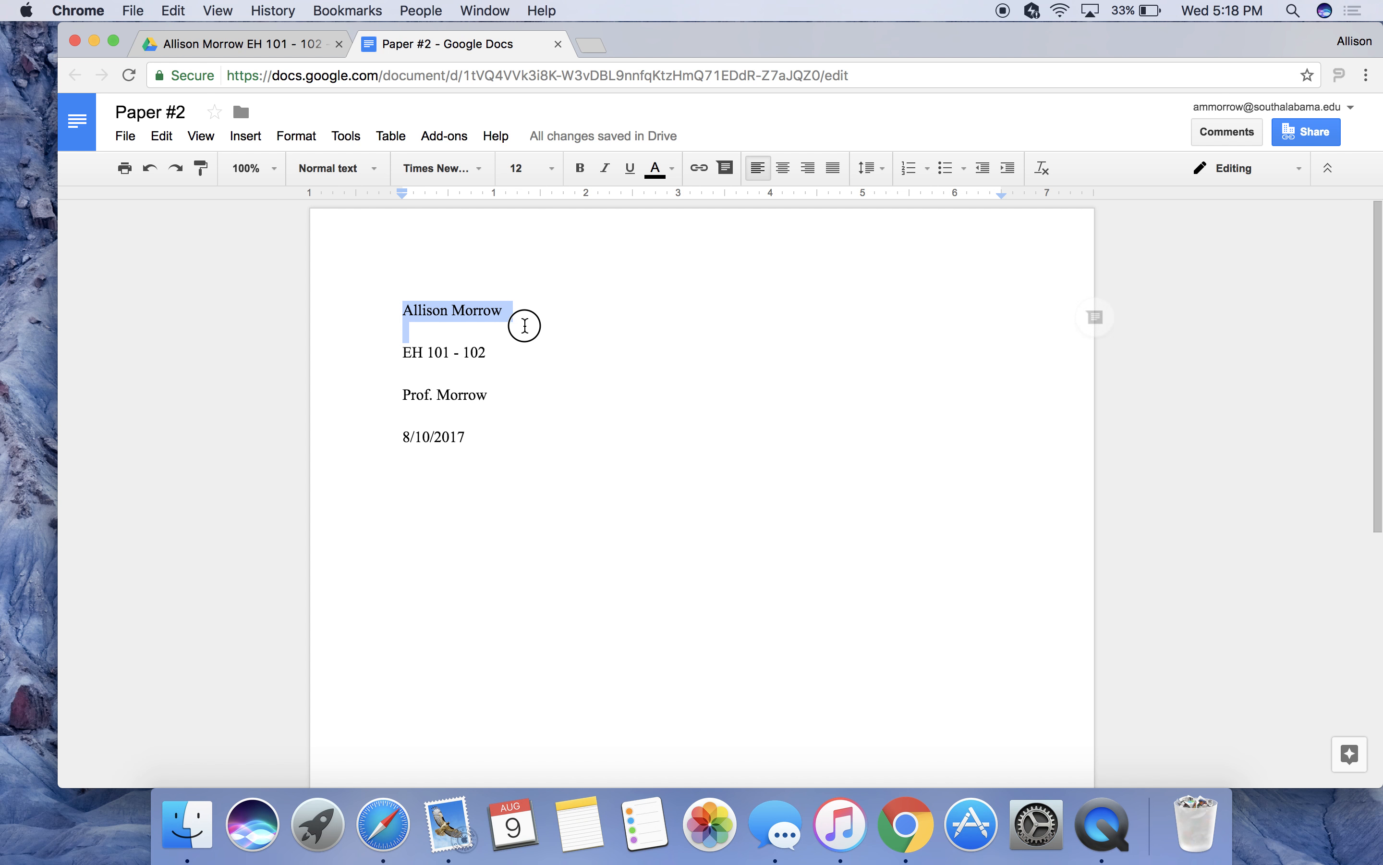
right_click(499, 309)
click(557, 504)
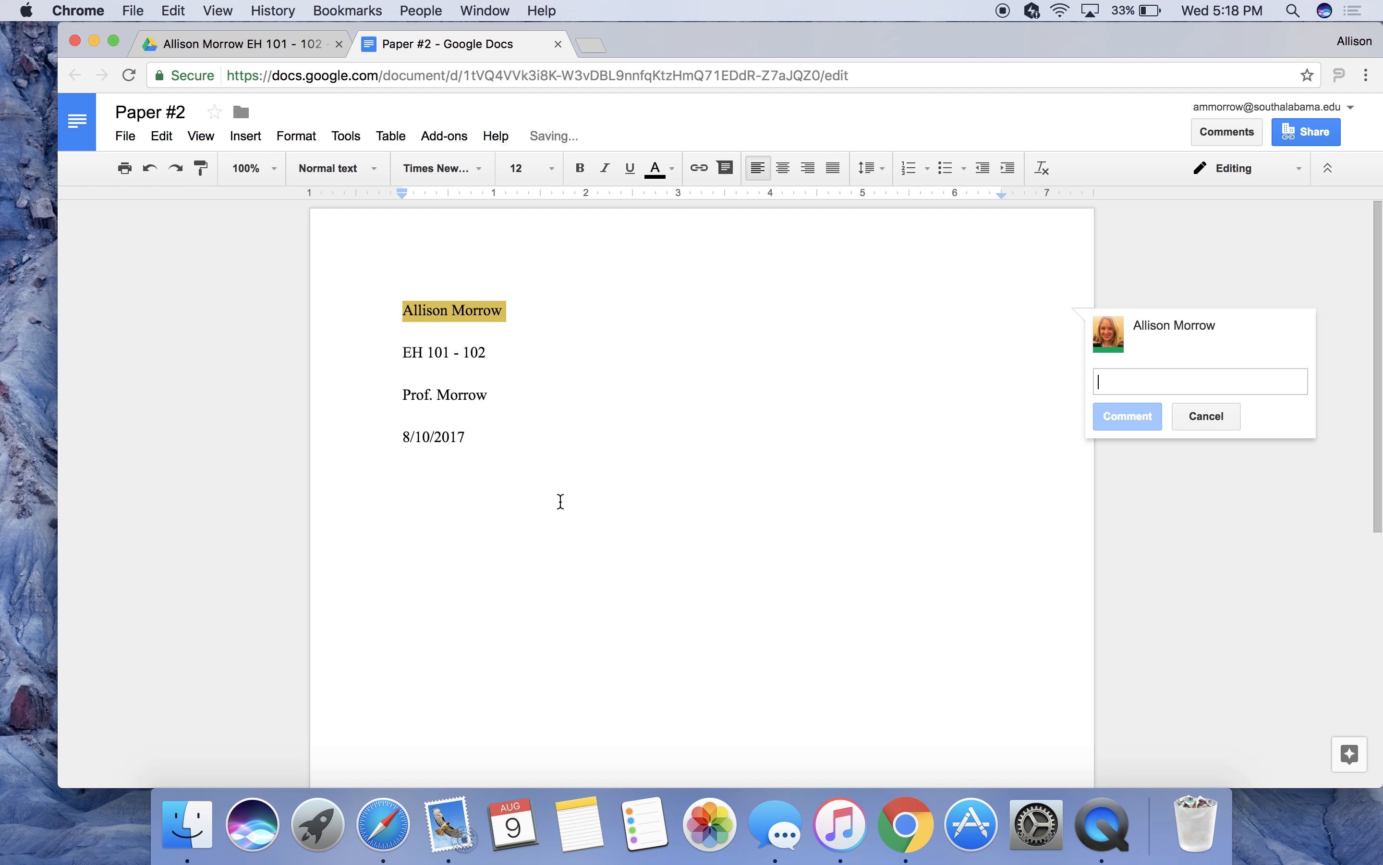
text(@)
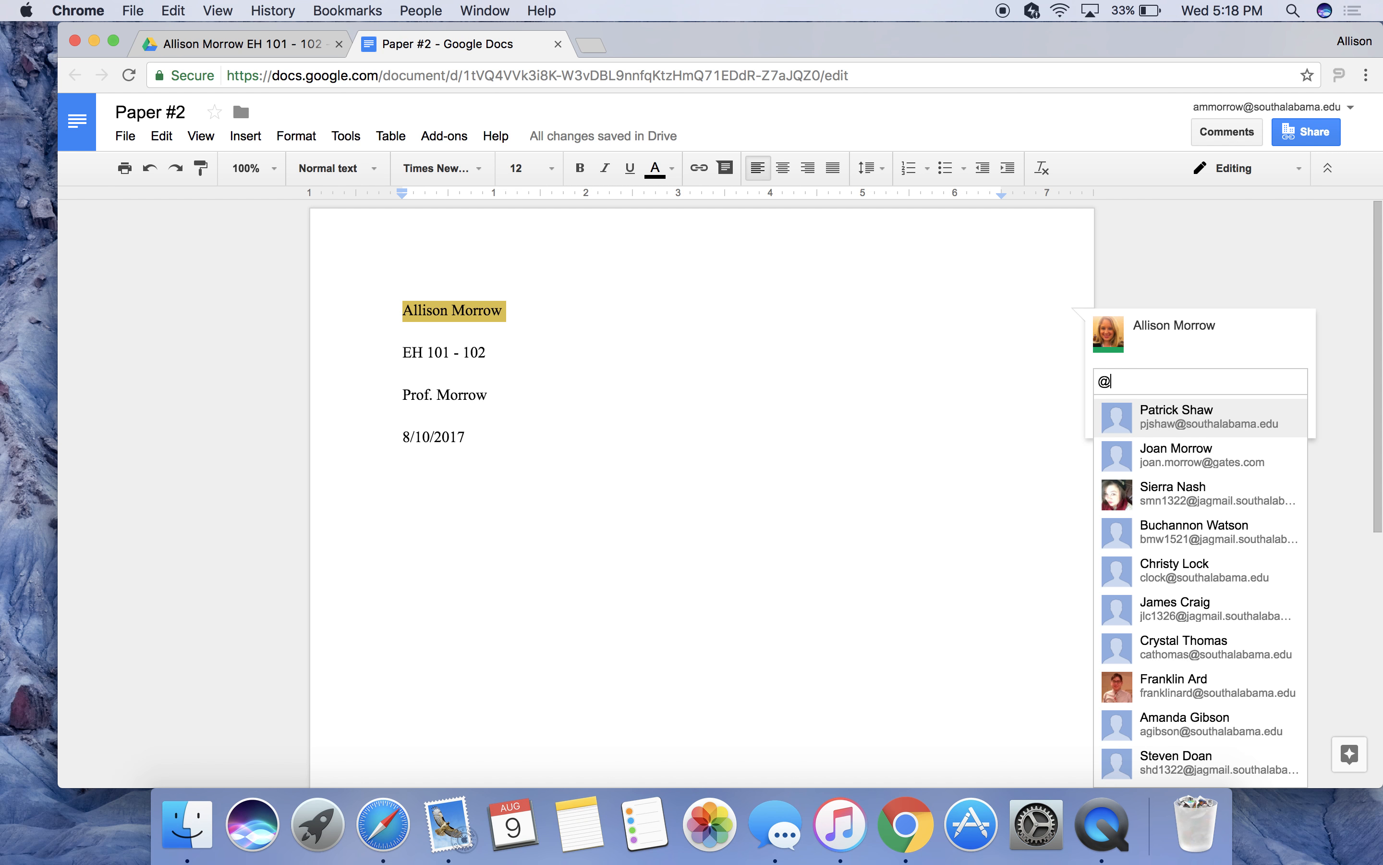
text(amm)
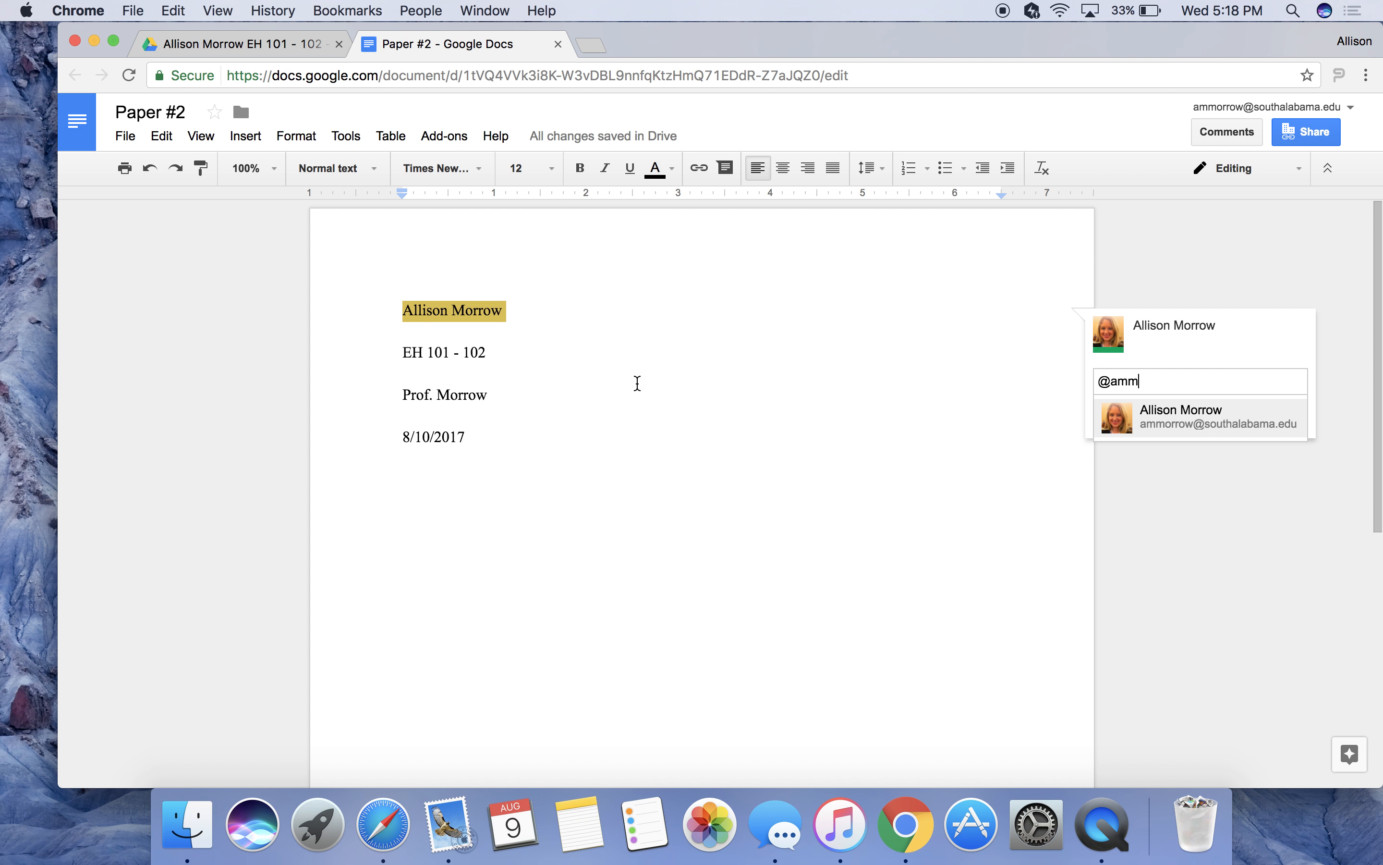
click(1175, 419)
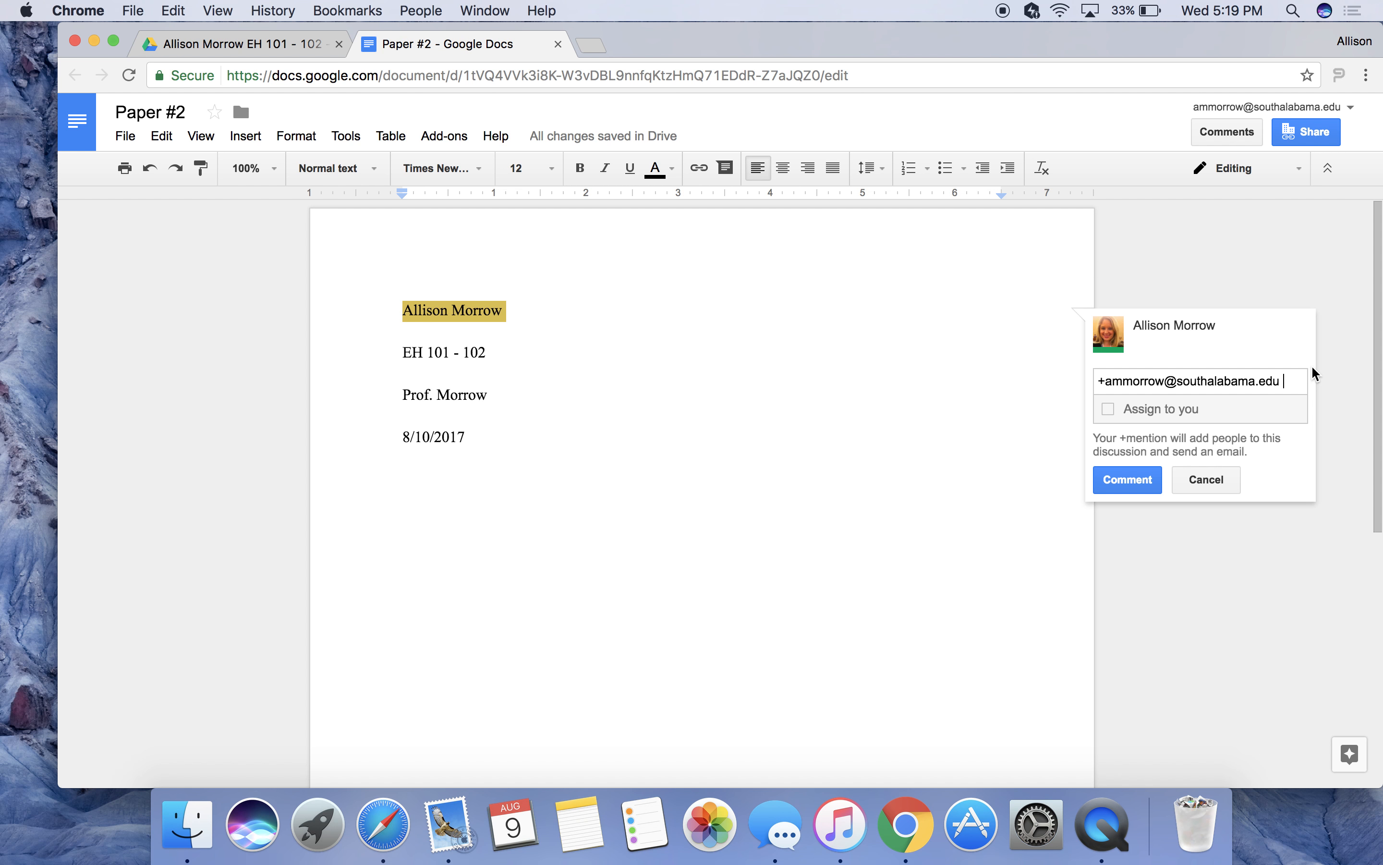
text(I s this right?)
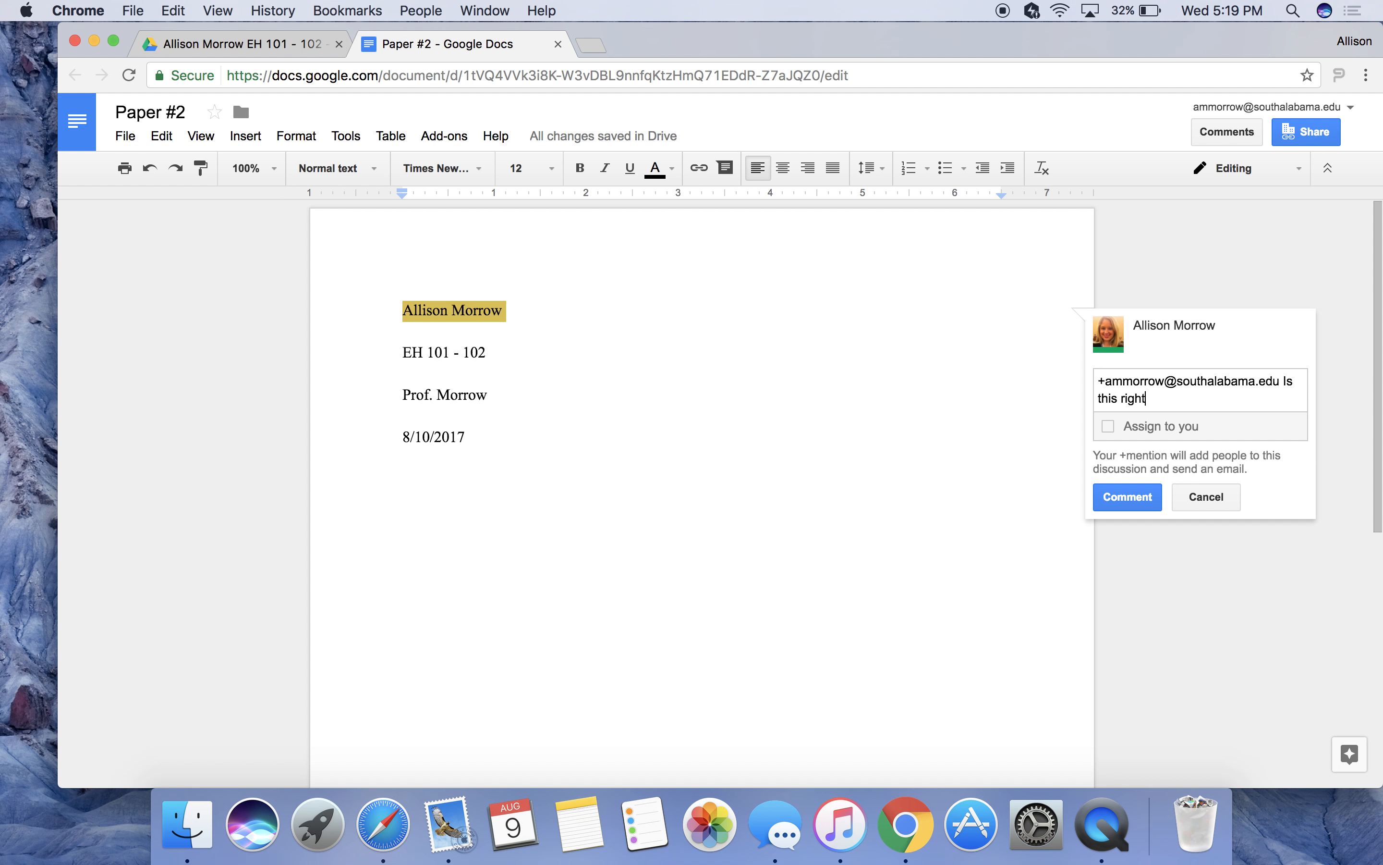
click(1137, 496)
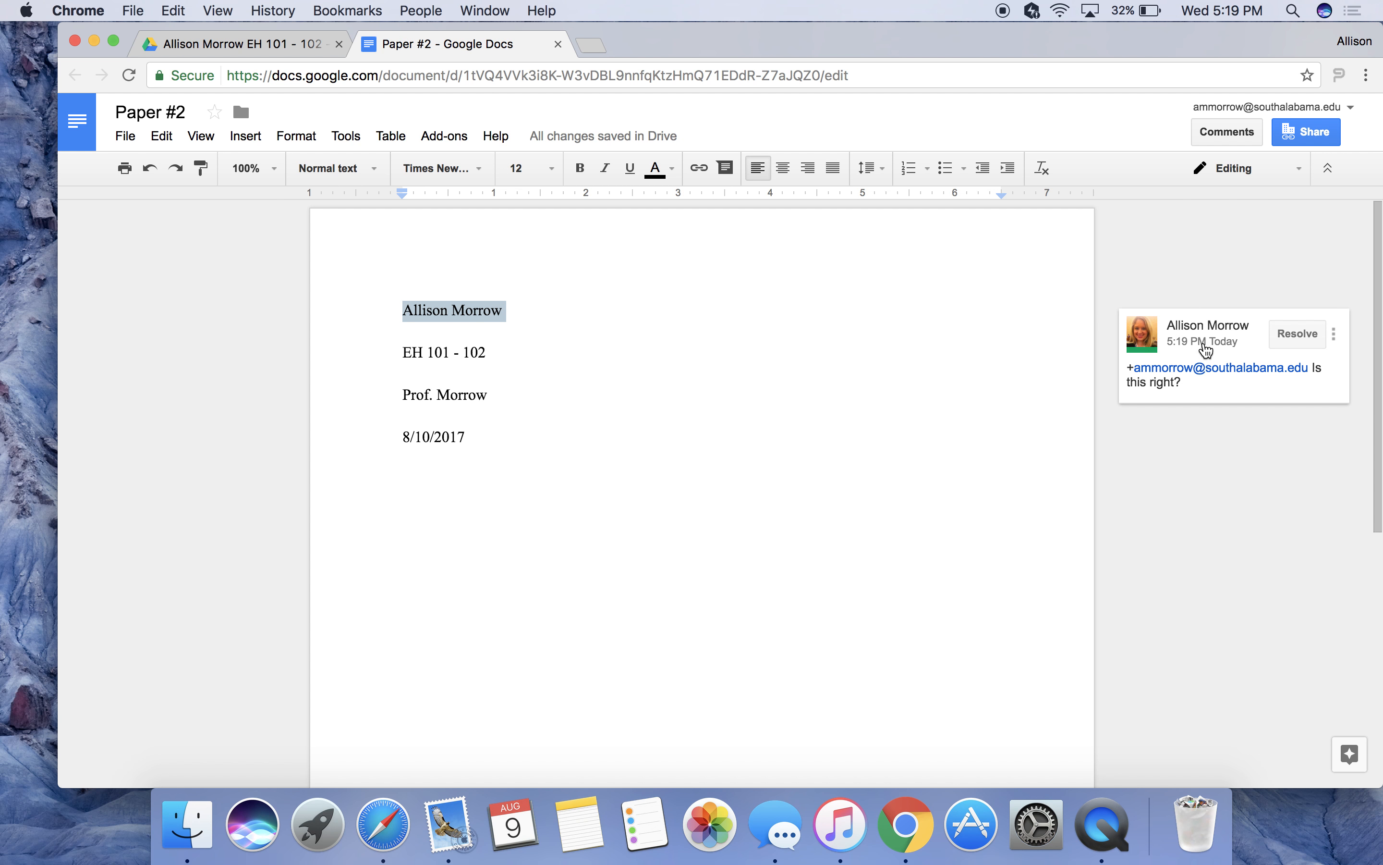
Reply "Yes." under the "Is this right?" comment on the name line.
click(1232, 387)
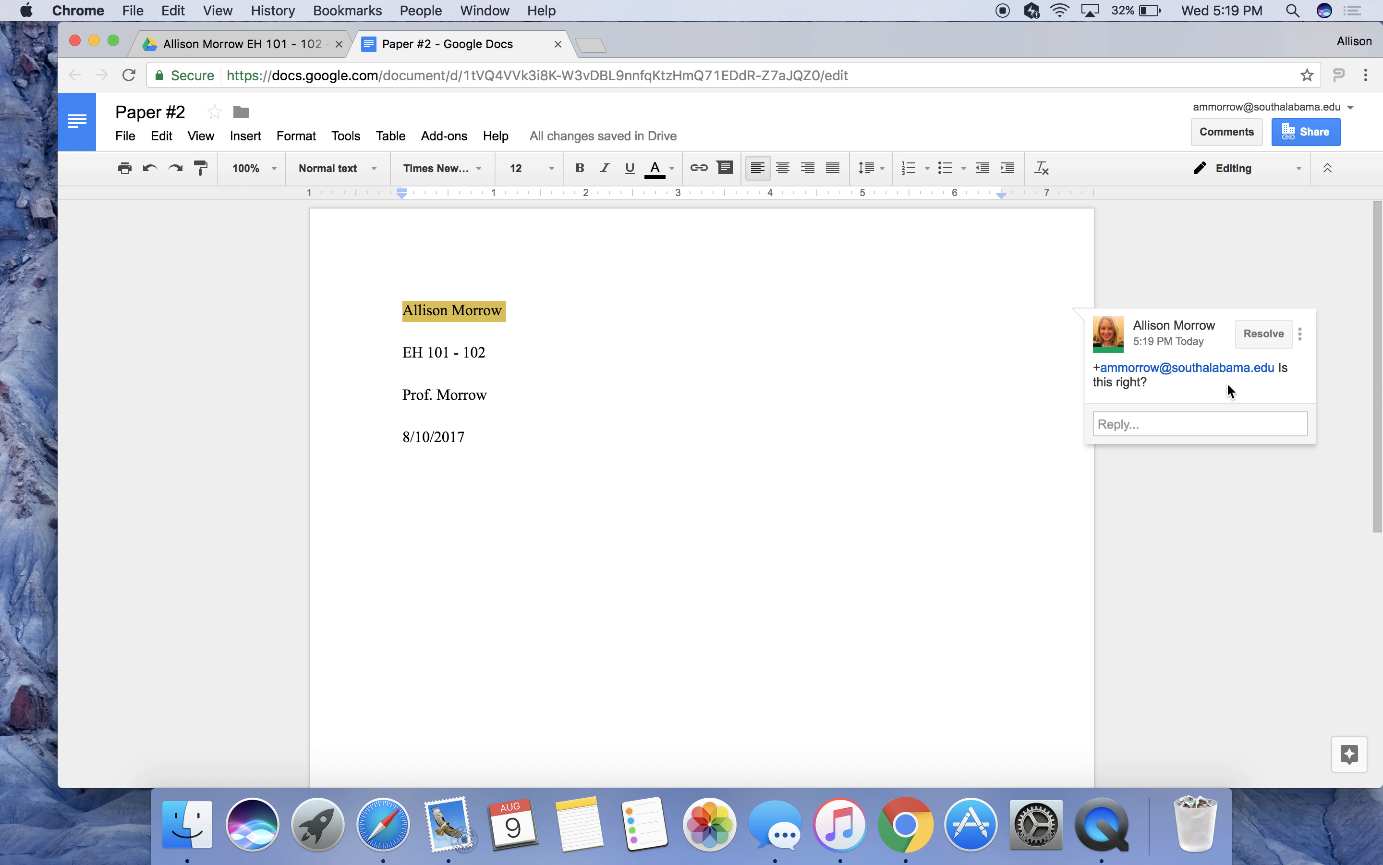
click(1203, 424)
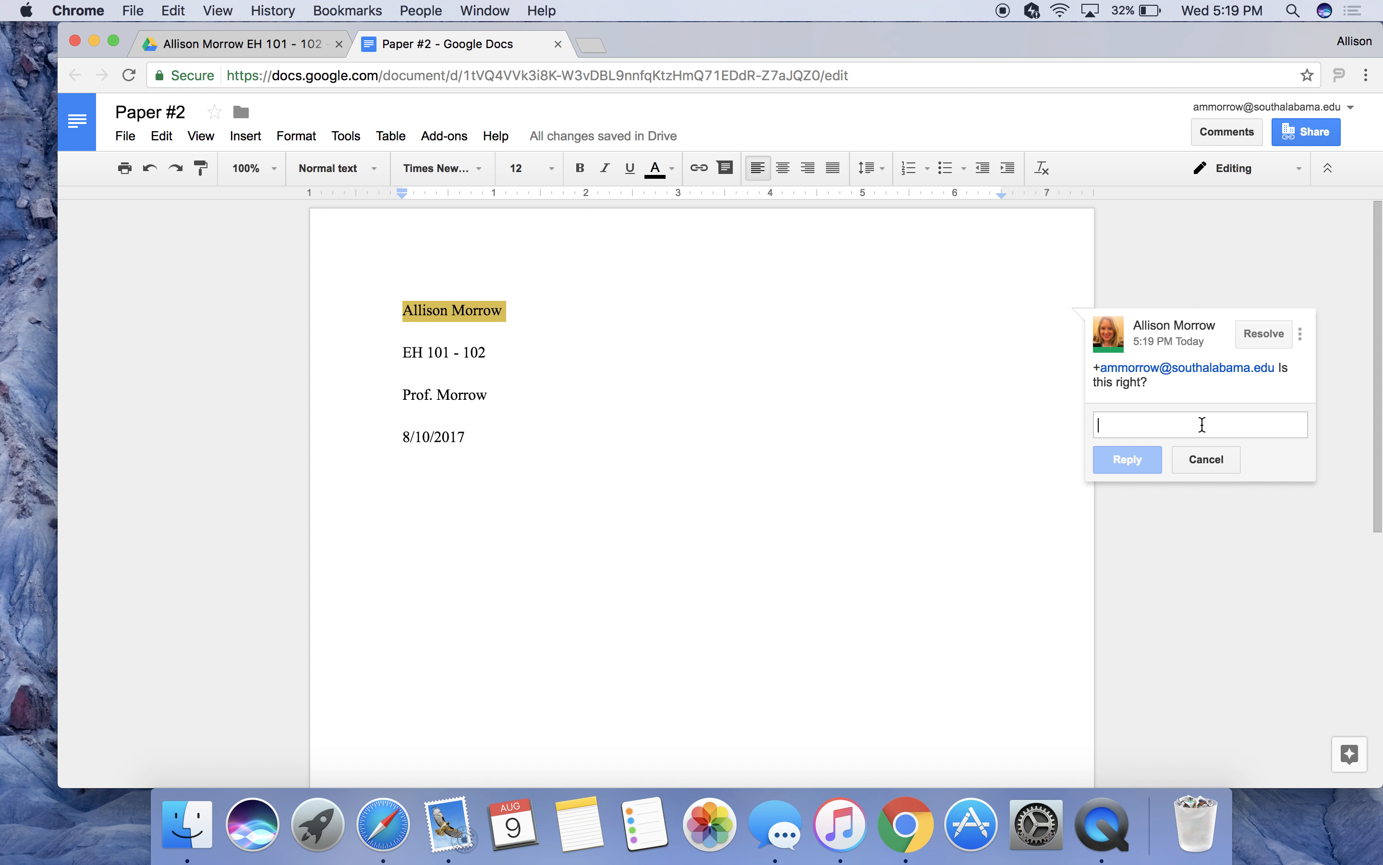
text(Yes.)
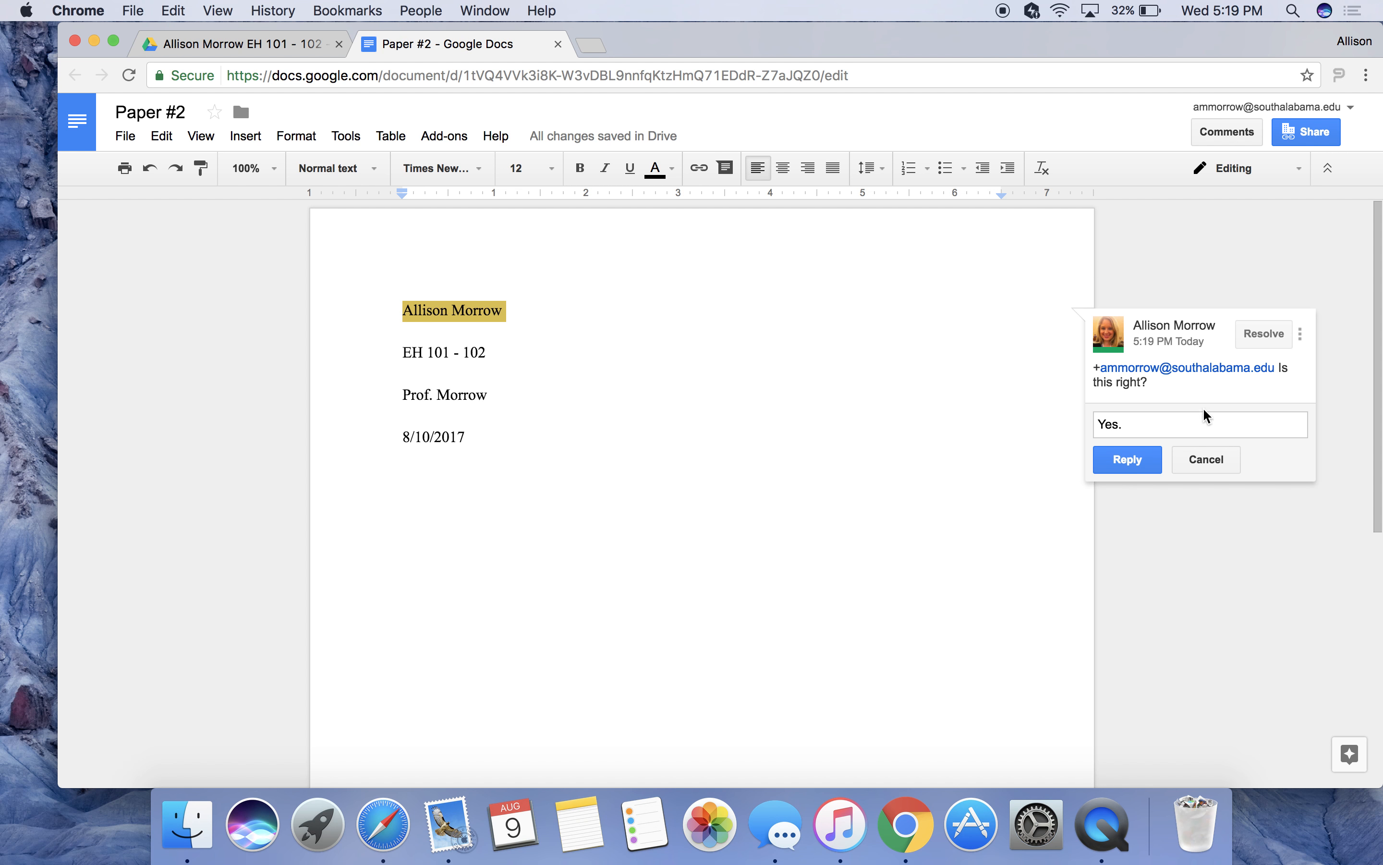
click(1137, 460)
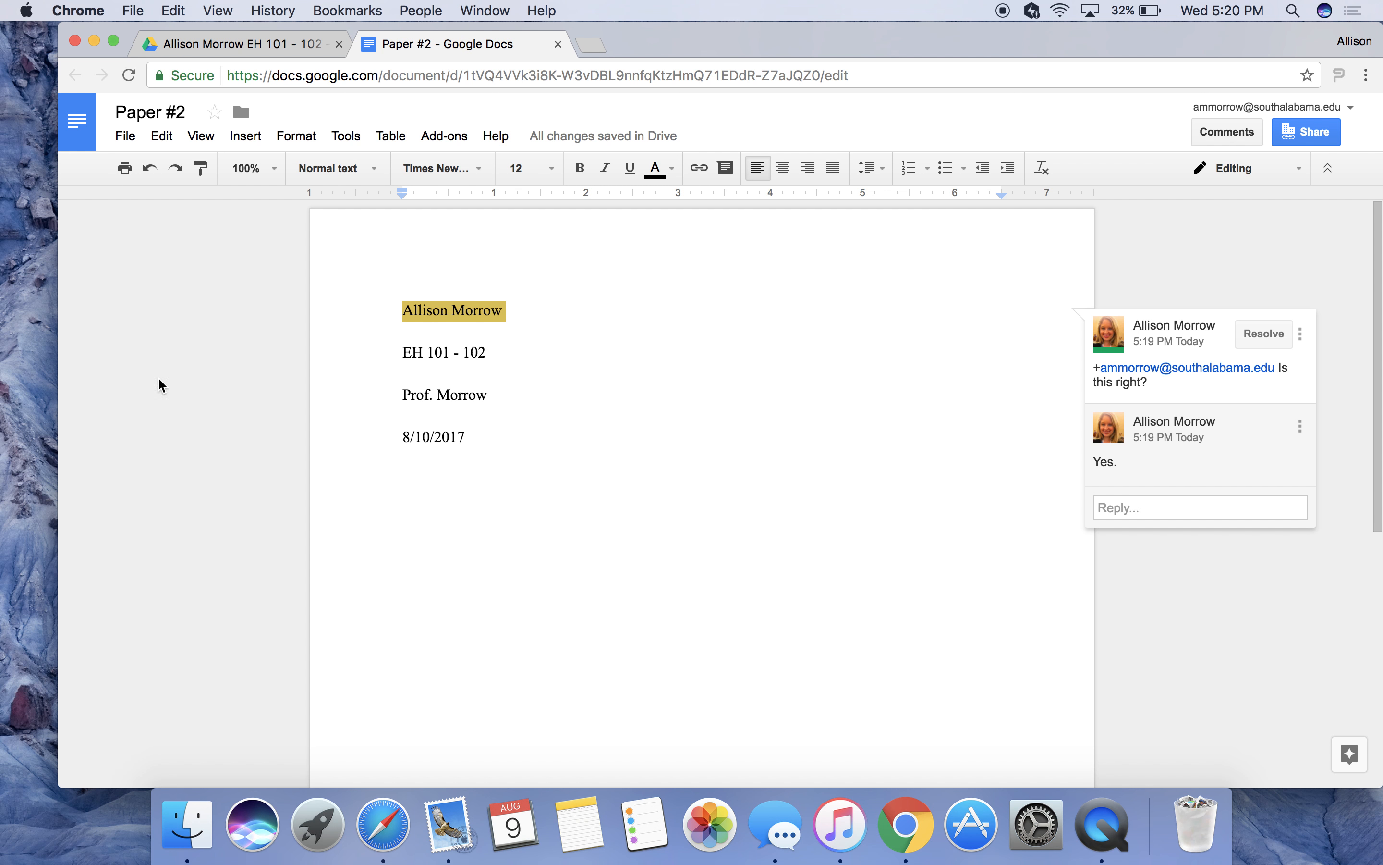
Compare the blank 5:14 PM and heading 5:17 PM versions in revision history, then resume editing.
click(134, 143)
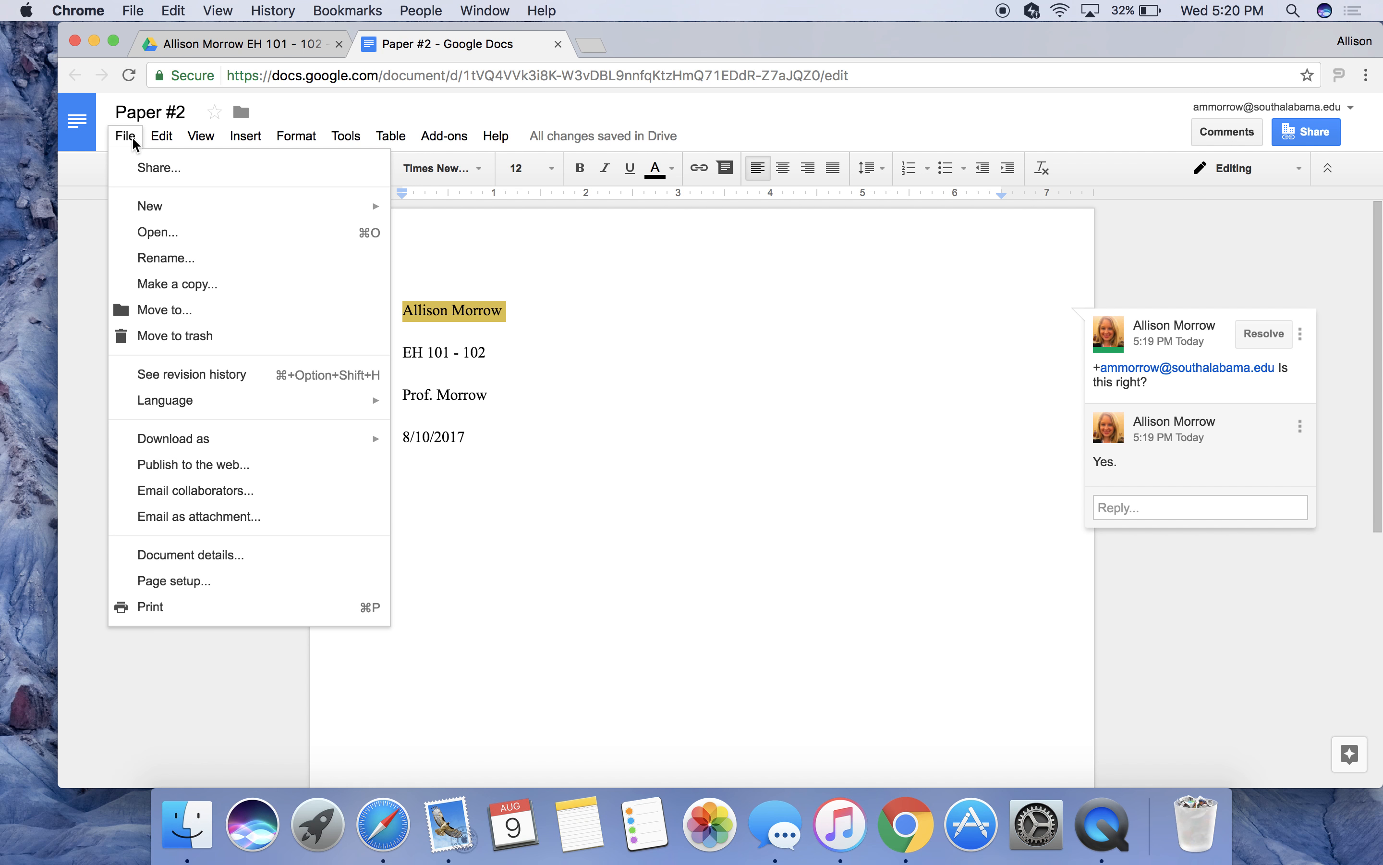
click(184, 377)
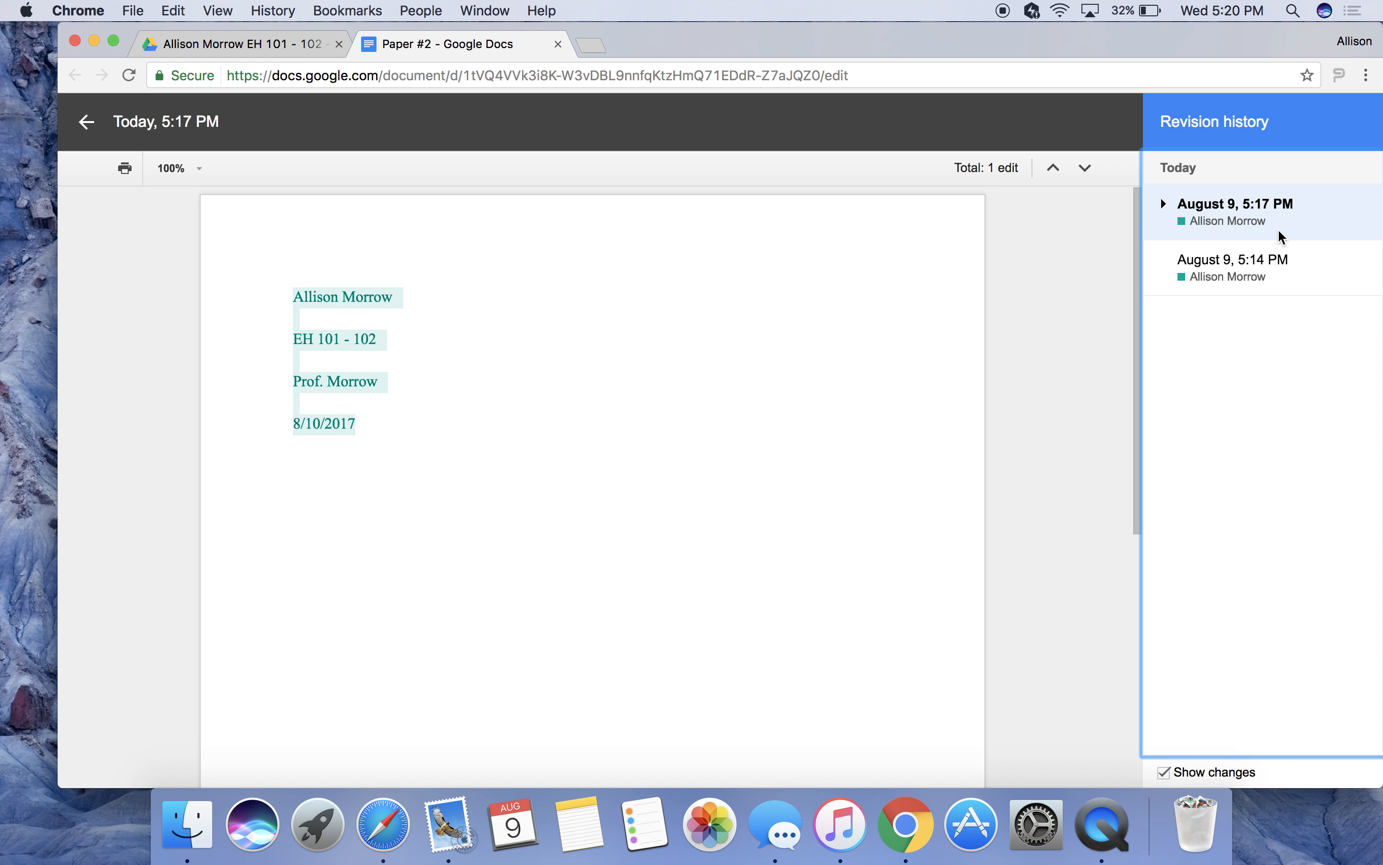
click(1260, 294)
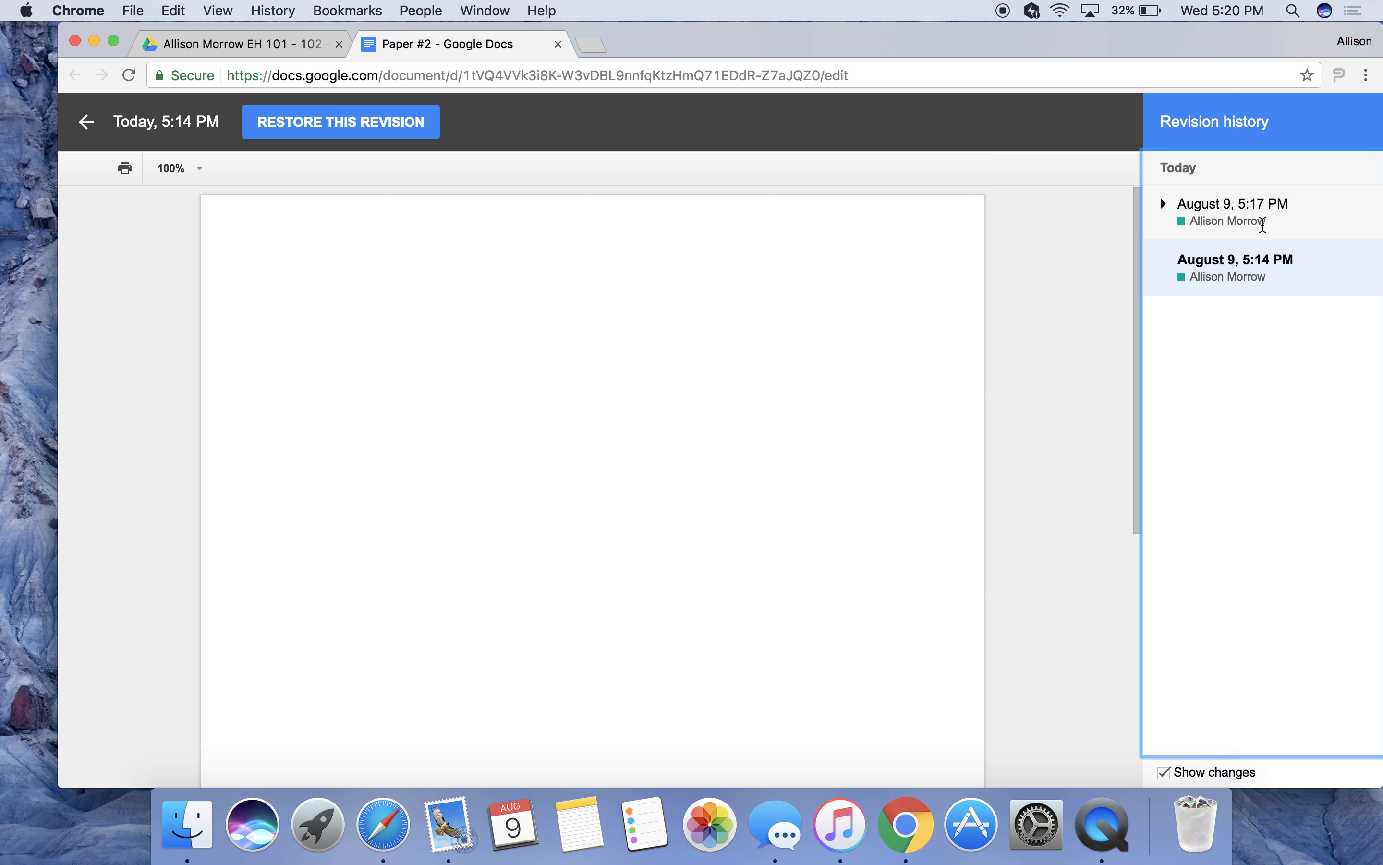
click(1264, 223)
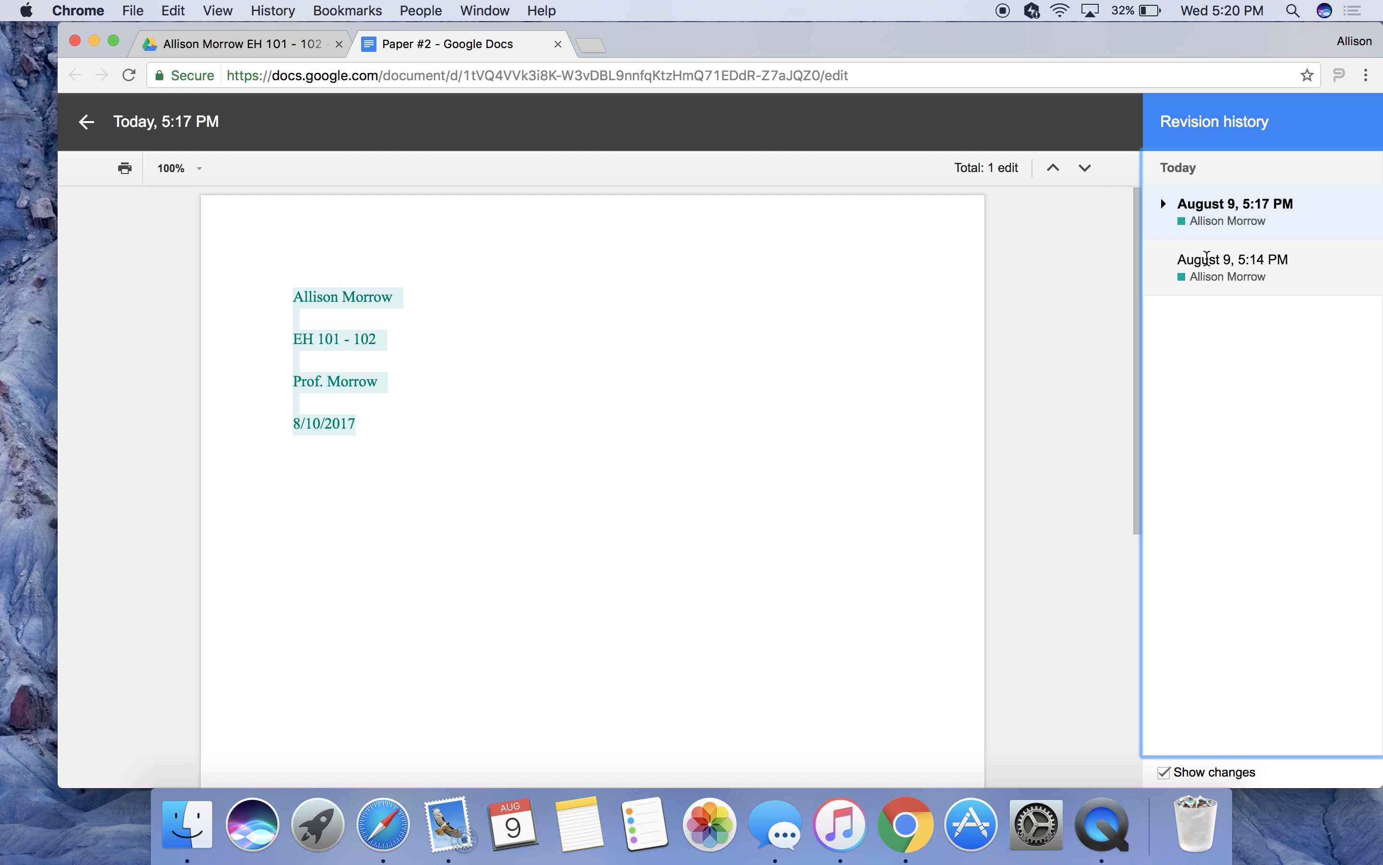
click(1210, 260)
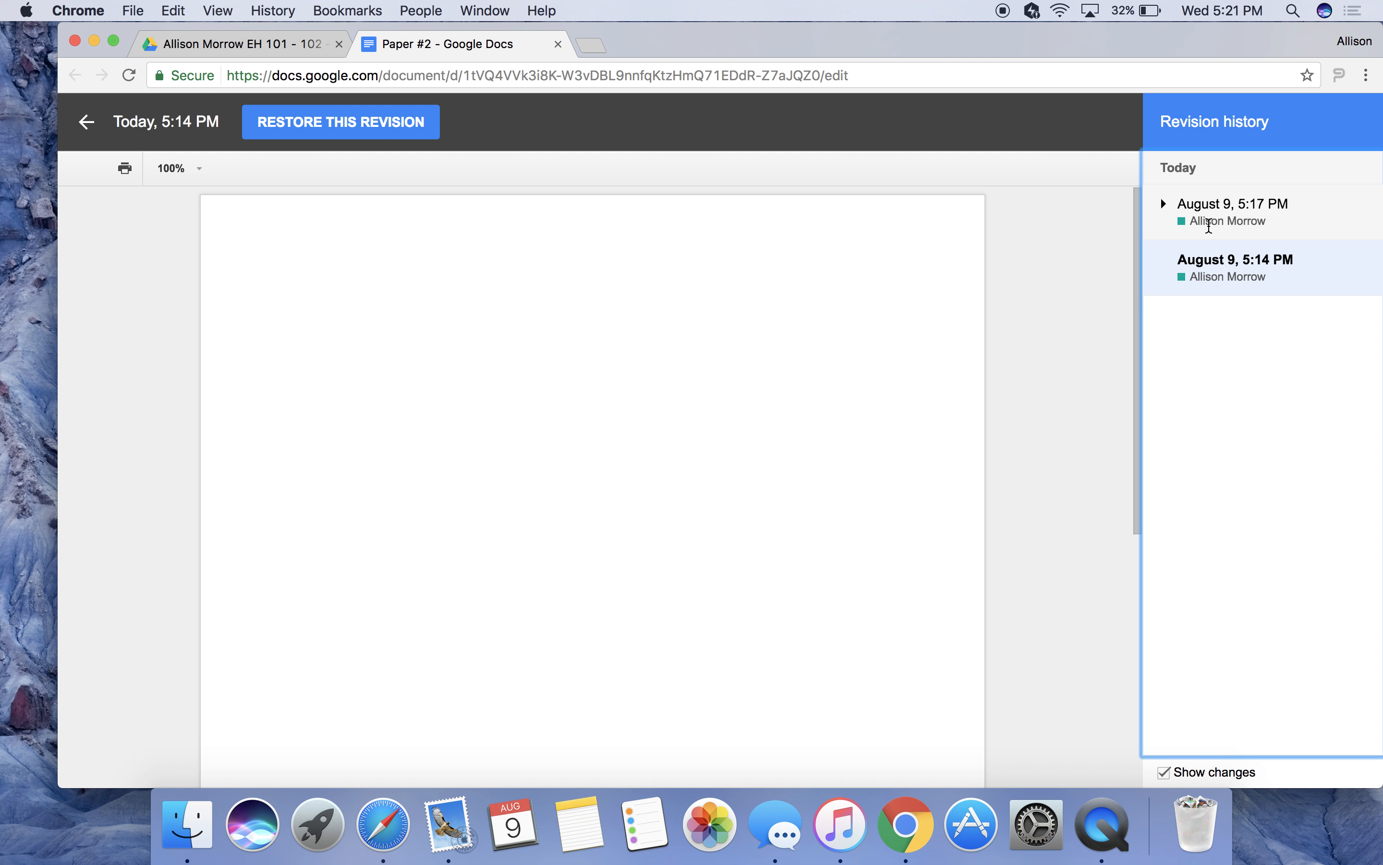
click(1209, 219)
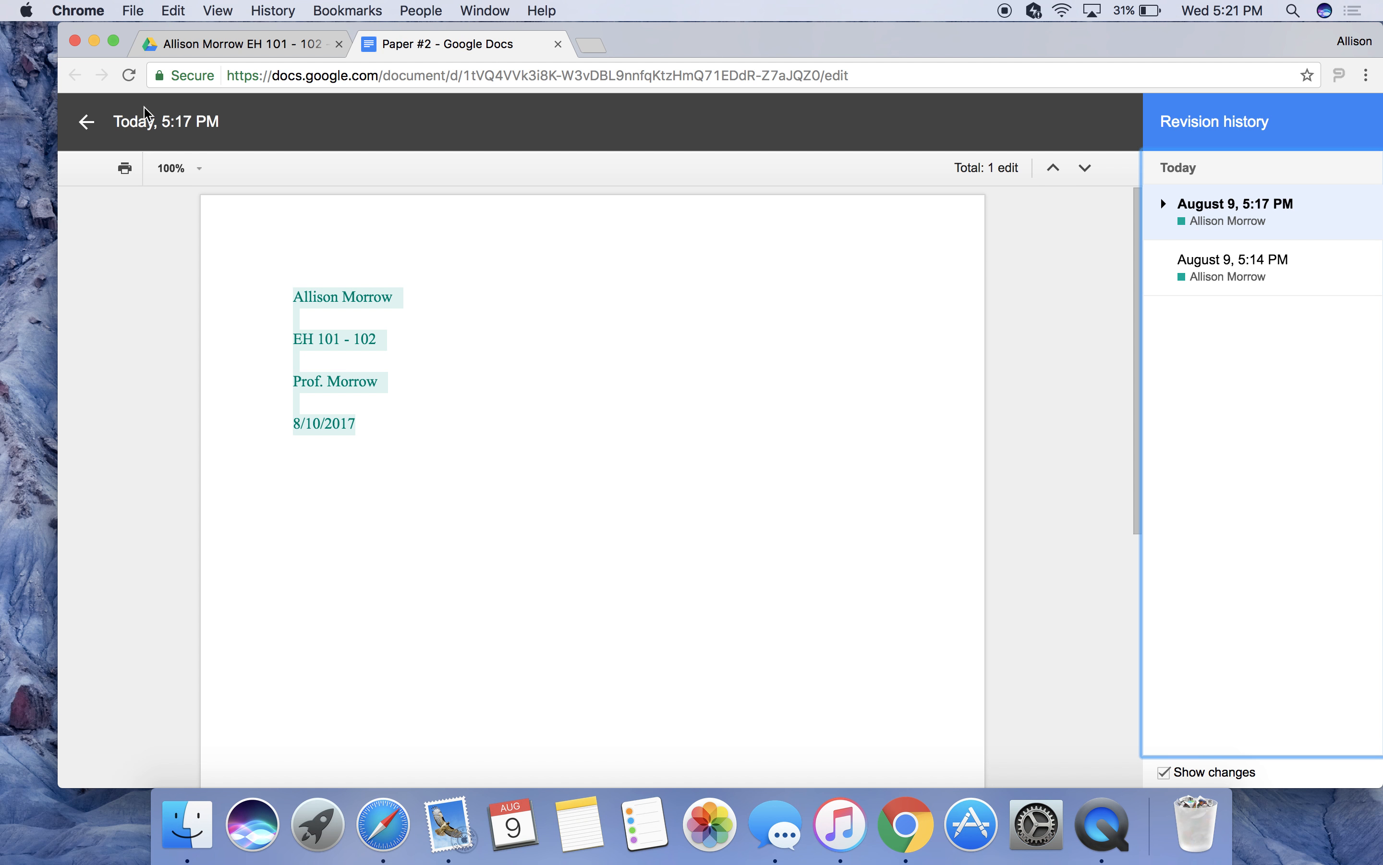
click(84, 127)
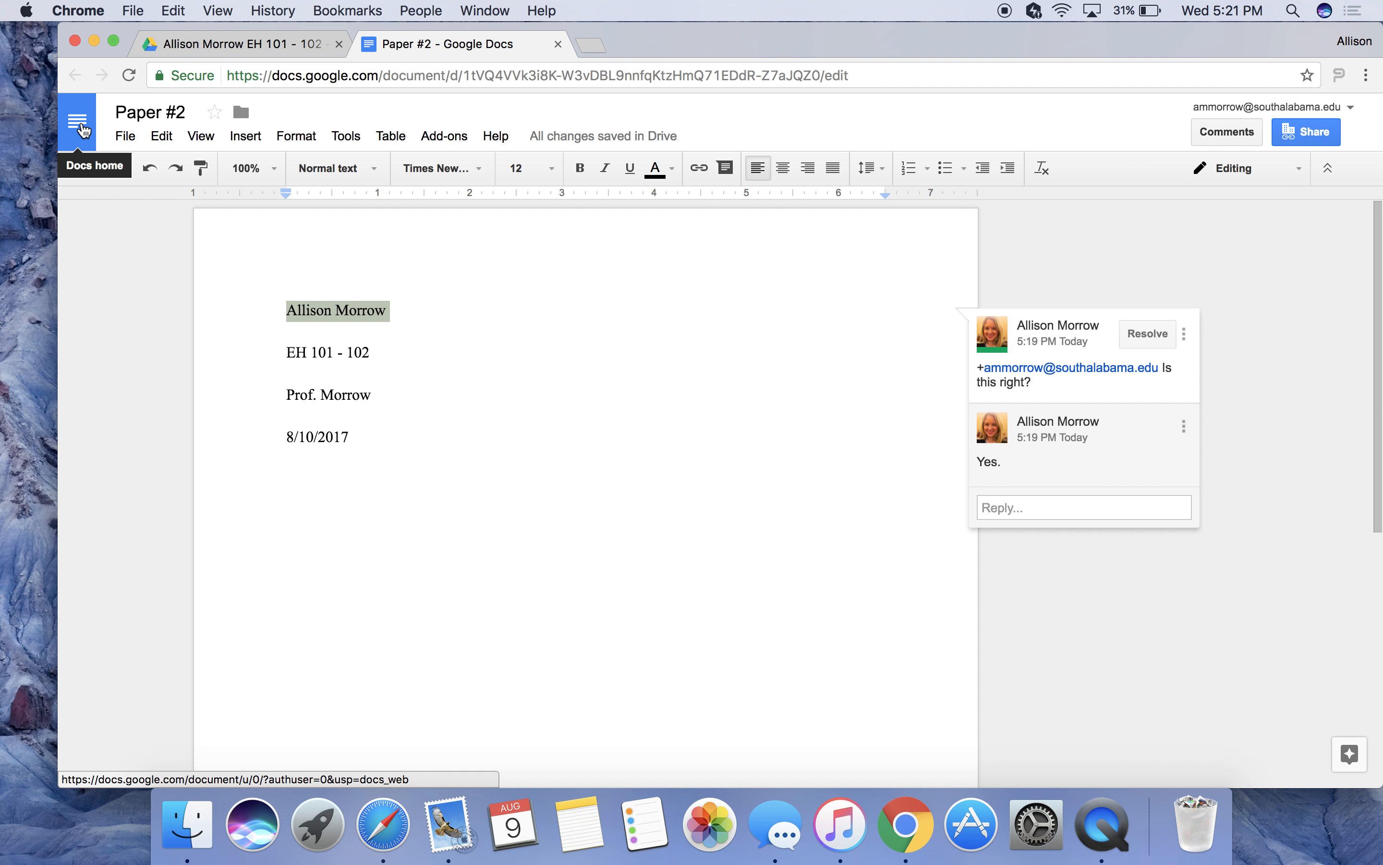
click(252, 38)
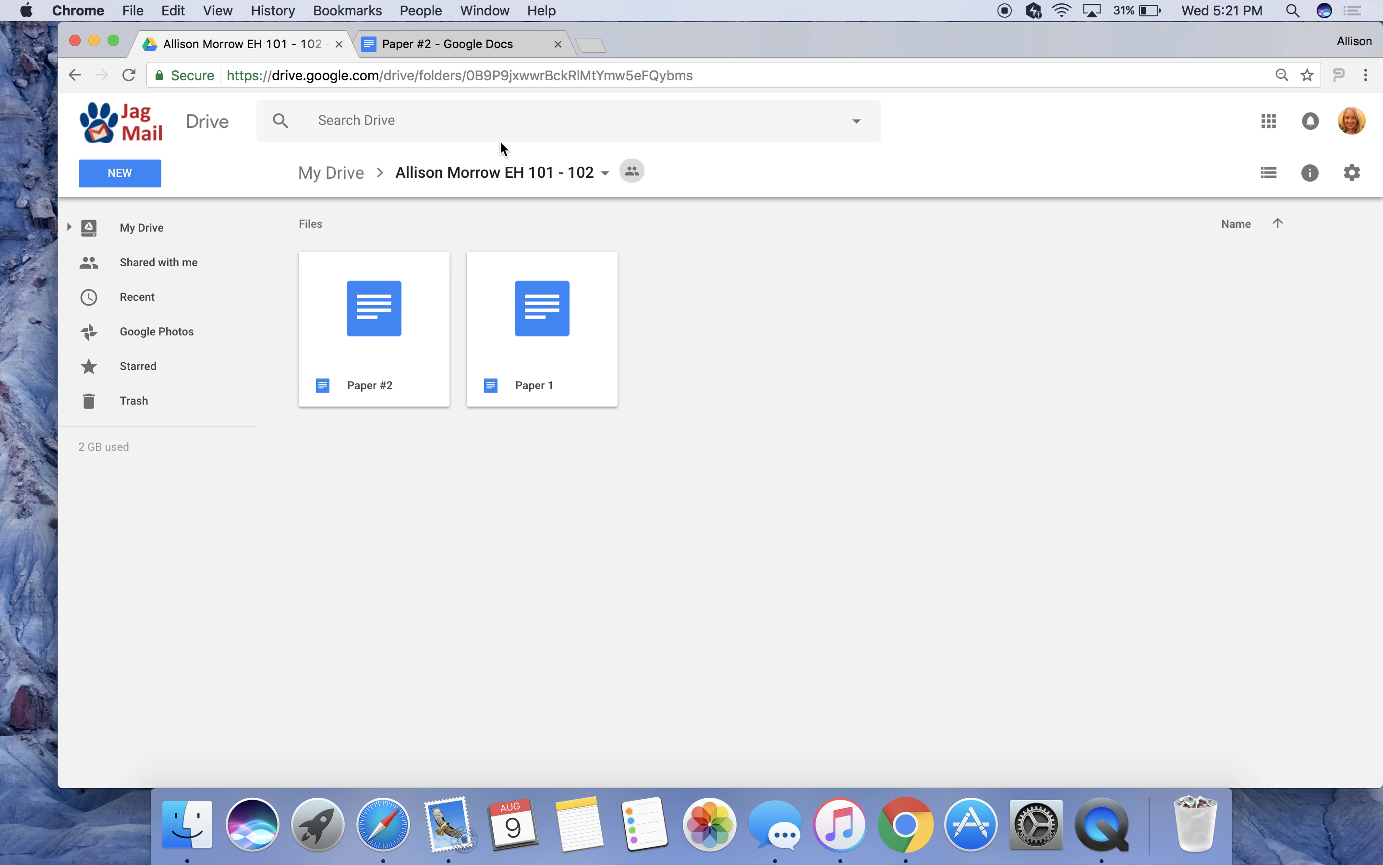
click(463, 54)
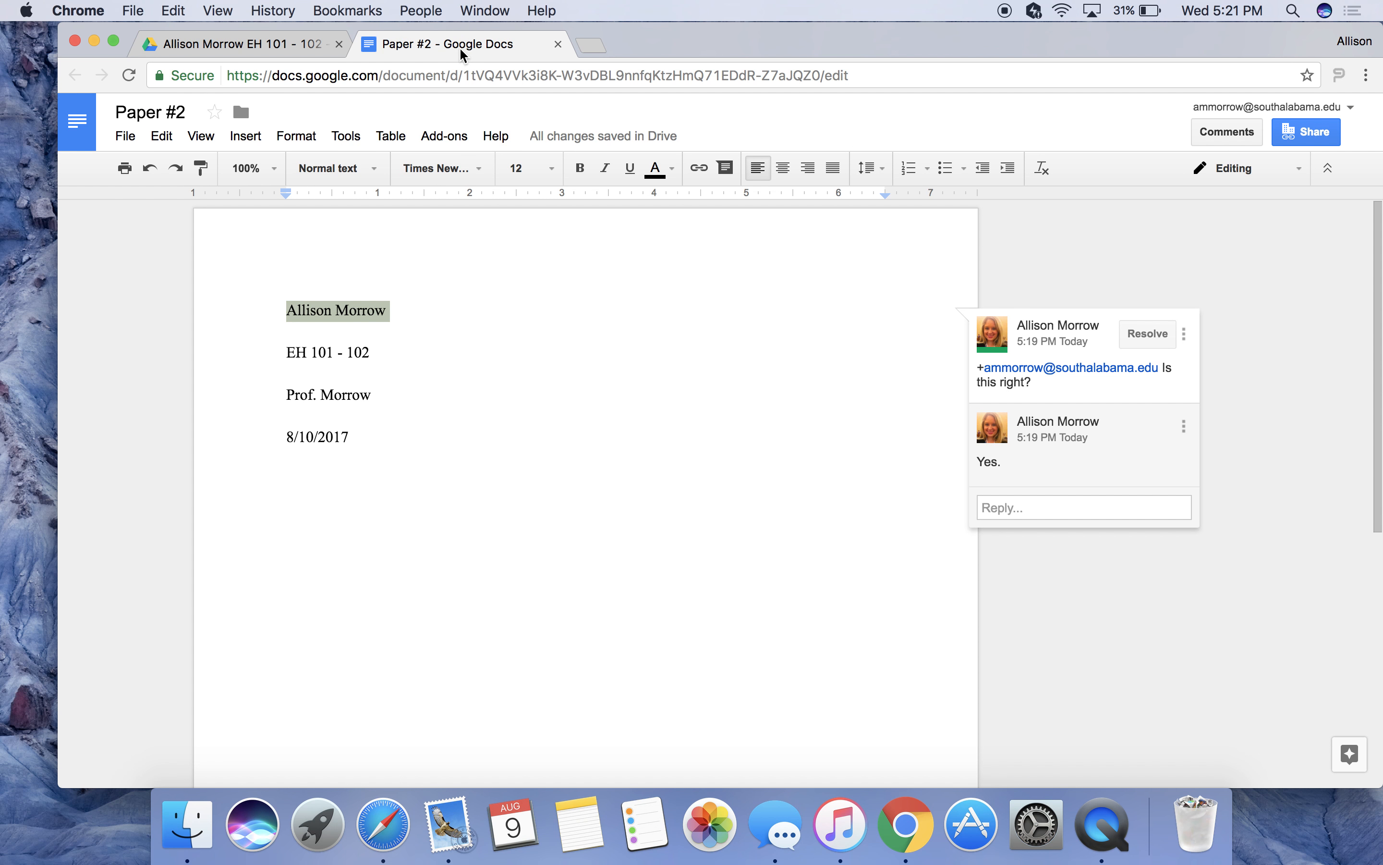
click(1115, 262)
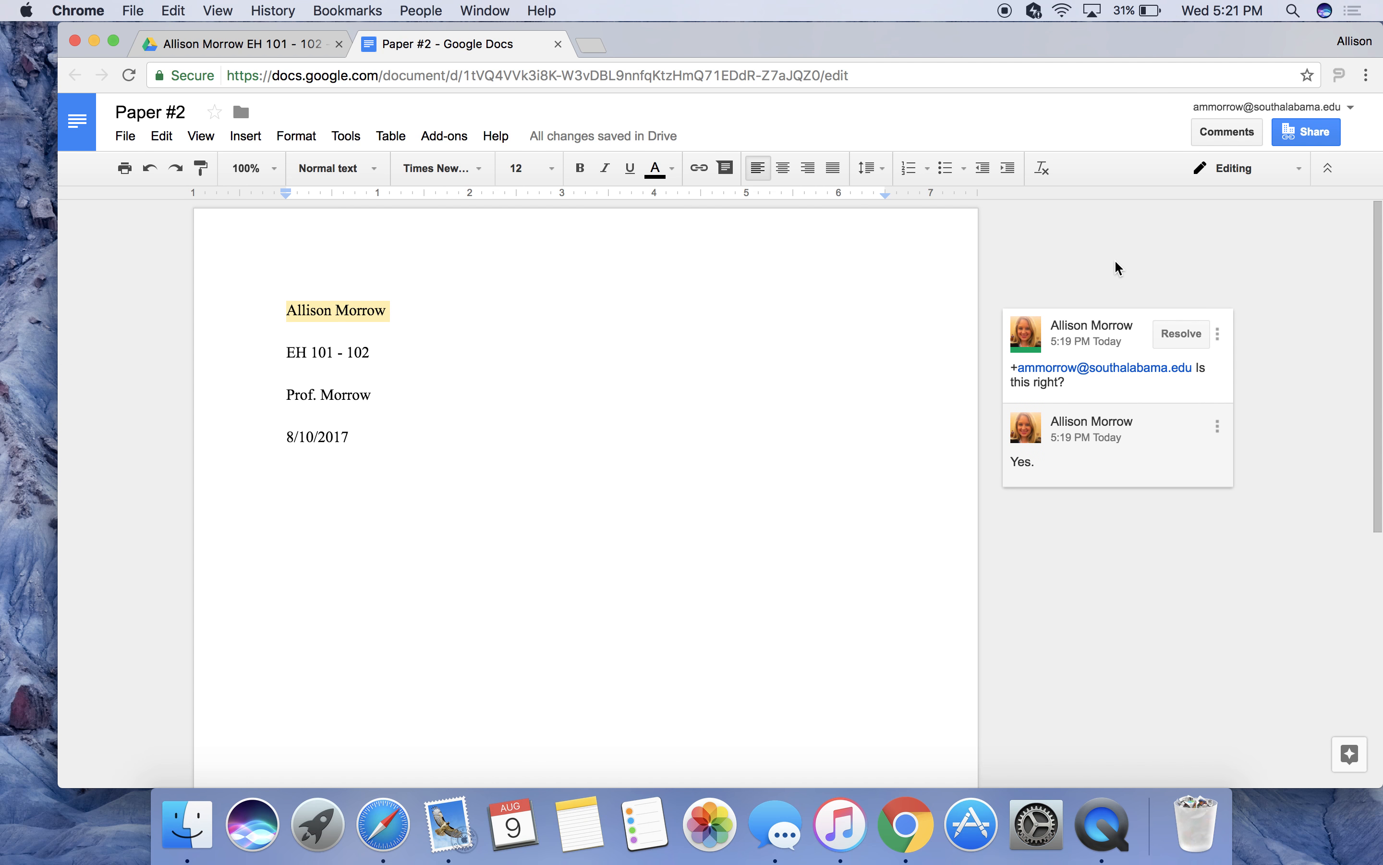
Confirm anyone at University of South Alabama with the link can edit, and copy the share link.
click(1310, 142)
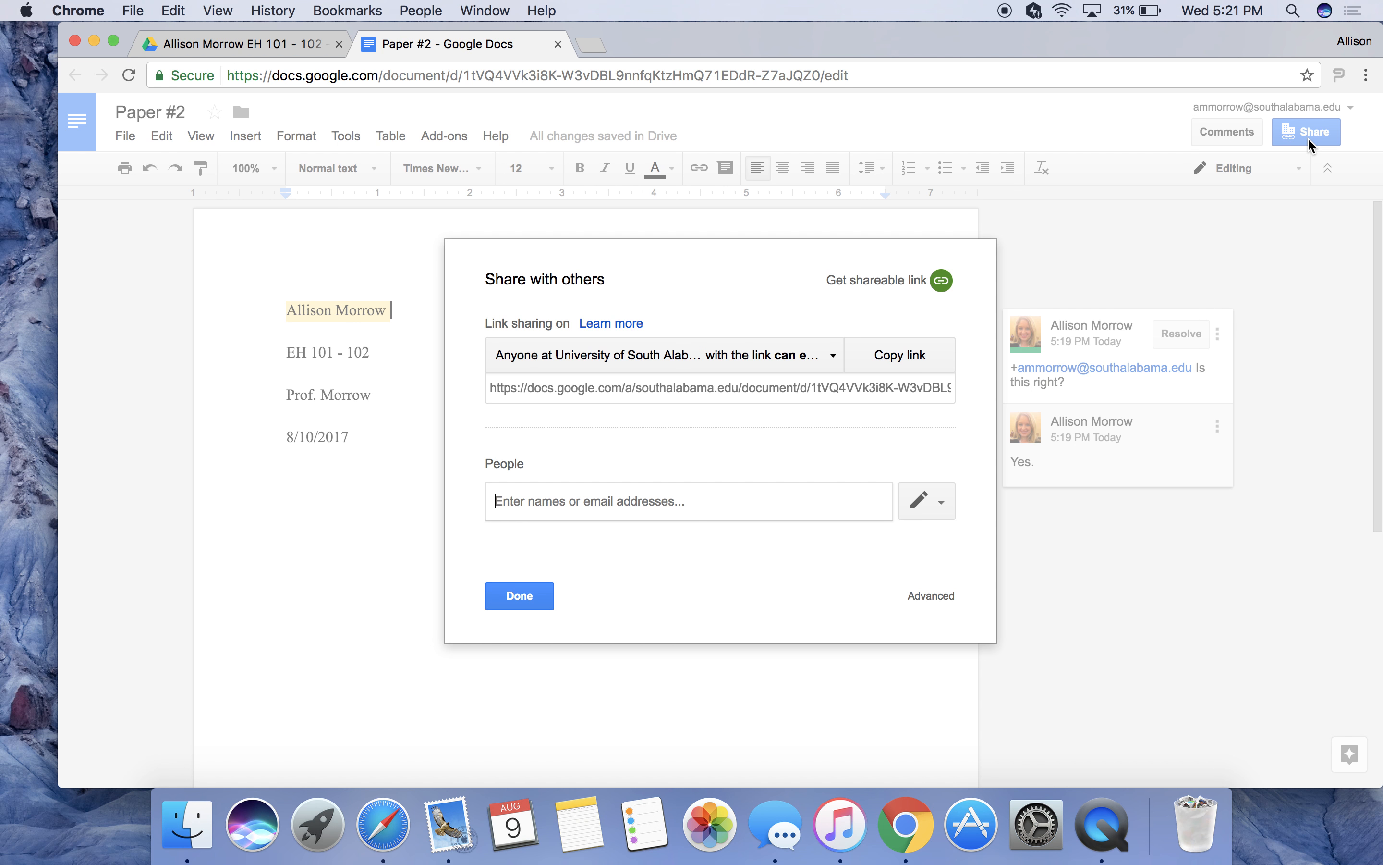
click(836, 360)
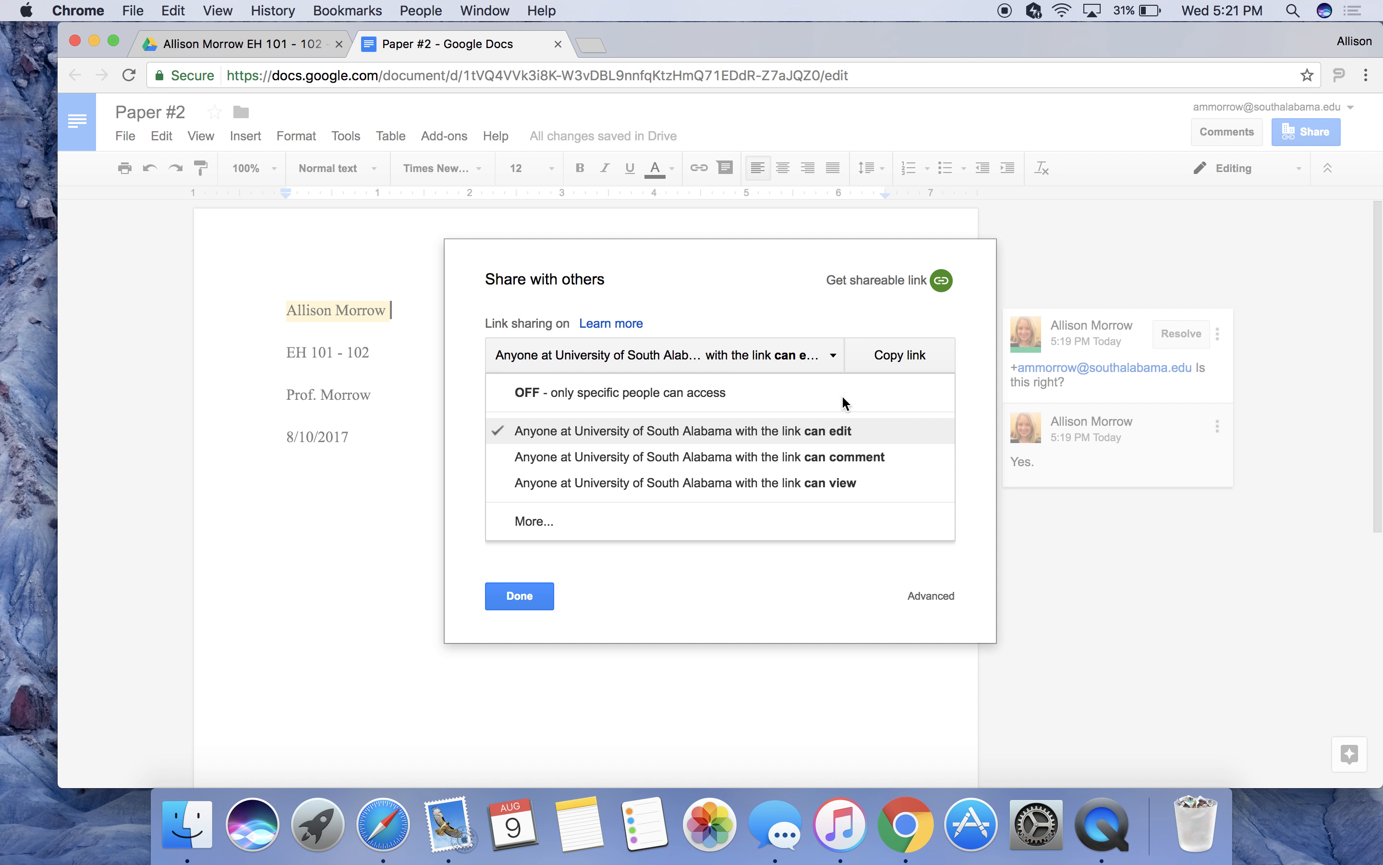
click(897, 355)
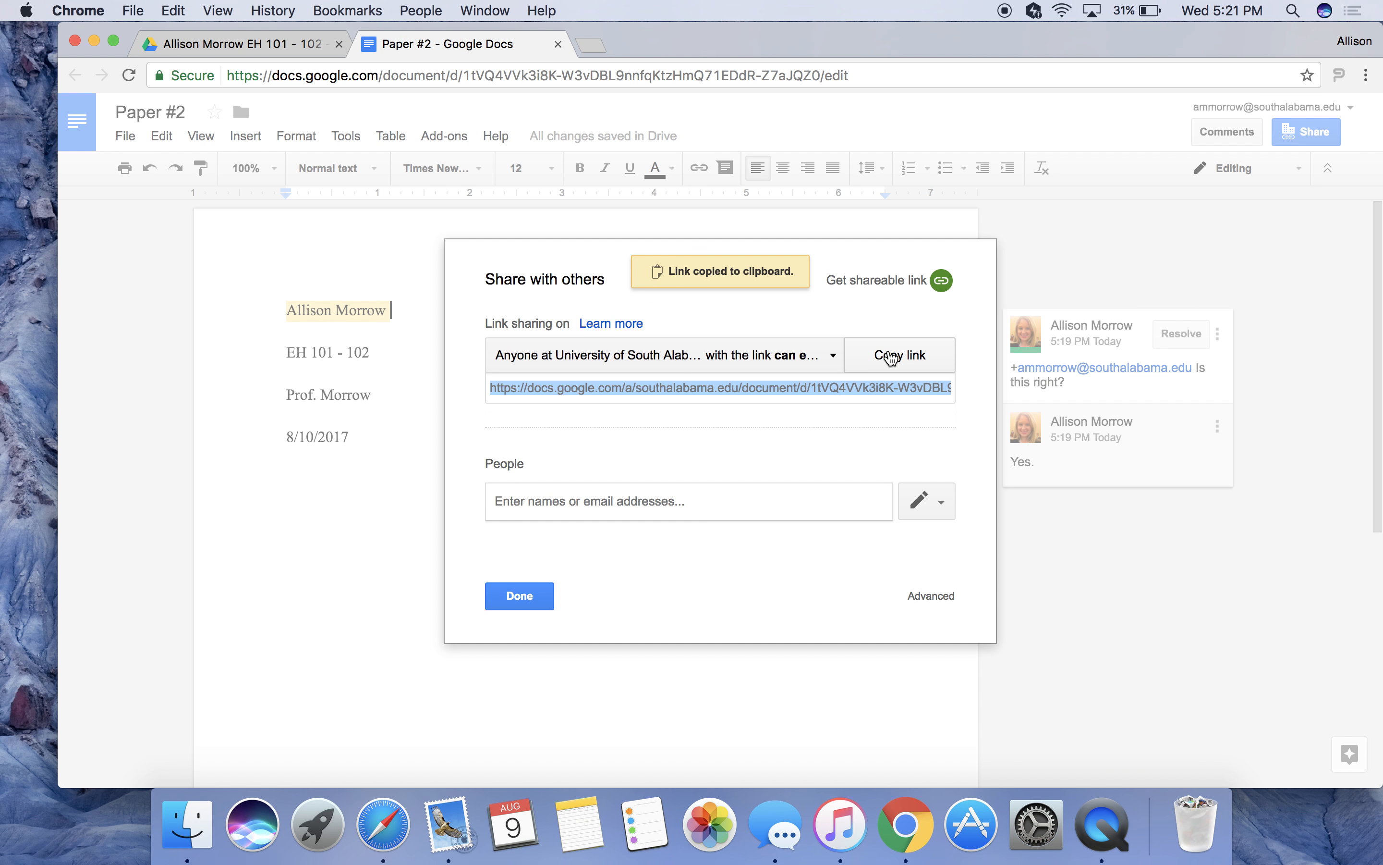
Start inviting a contact by name, cancel the invitation, and close the sharing settings.
click(738, 501)
text(am)
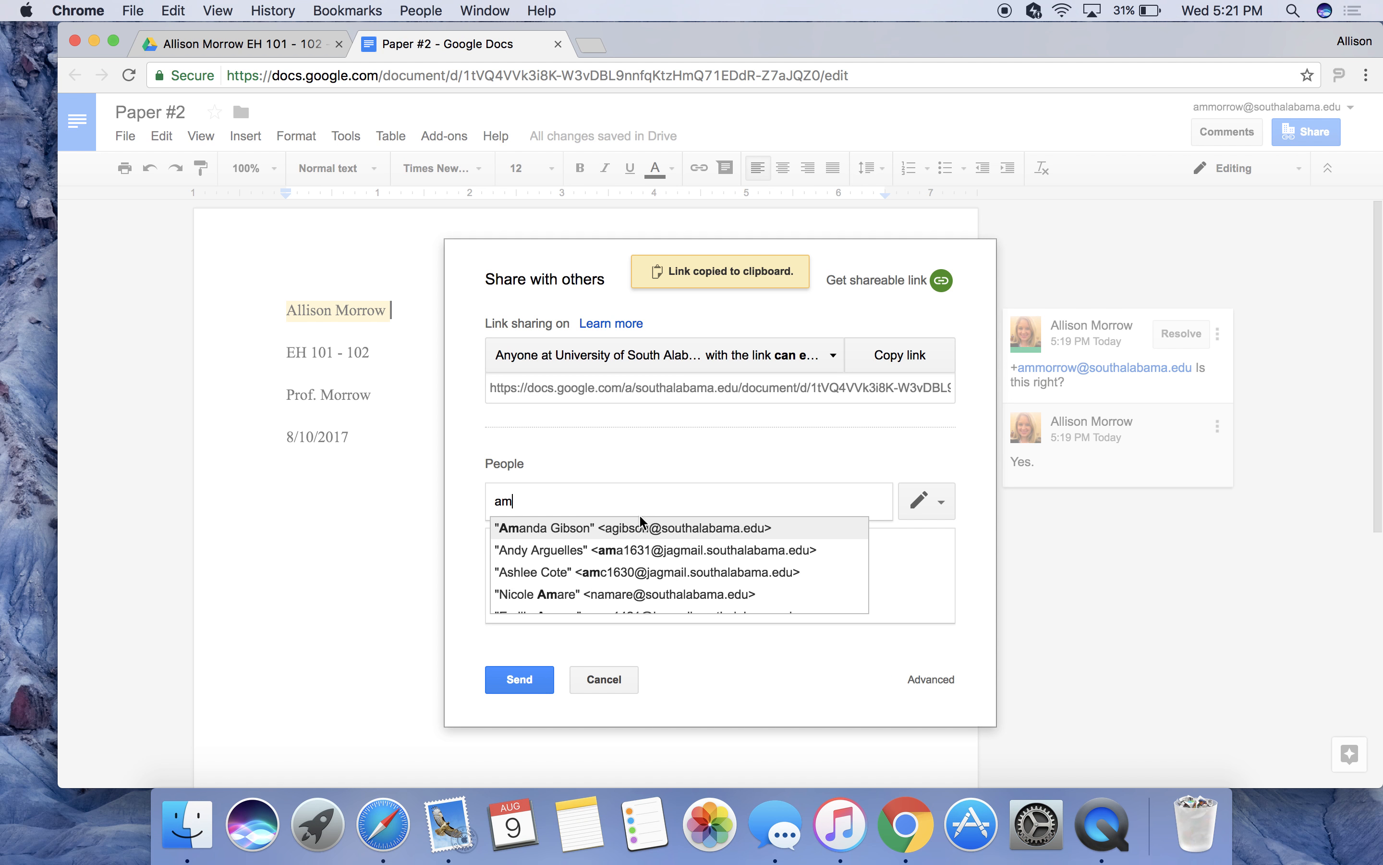
text(m)
click(611, 527)
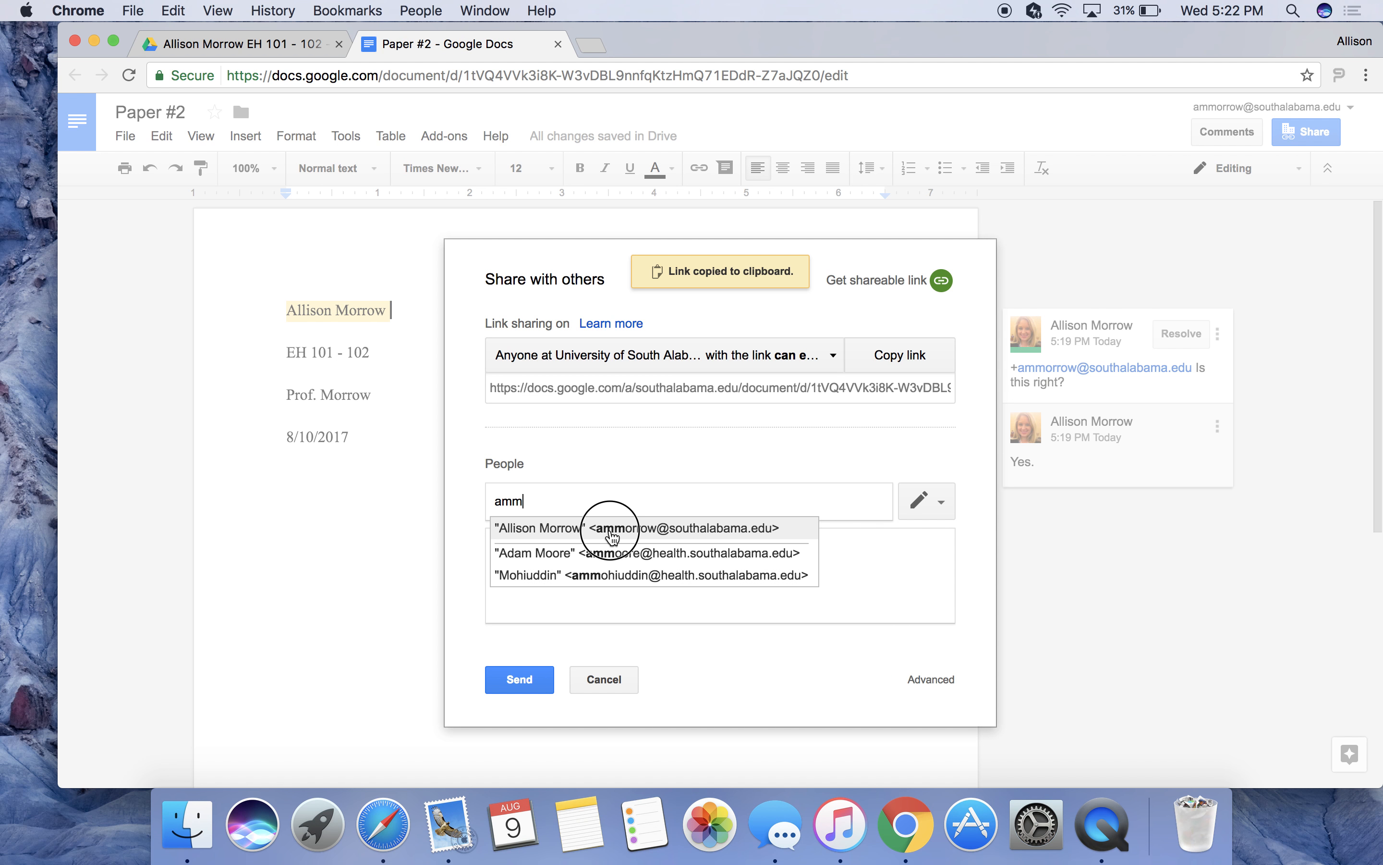
click(590, 559)
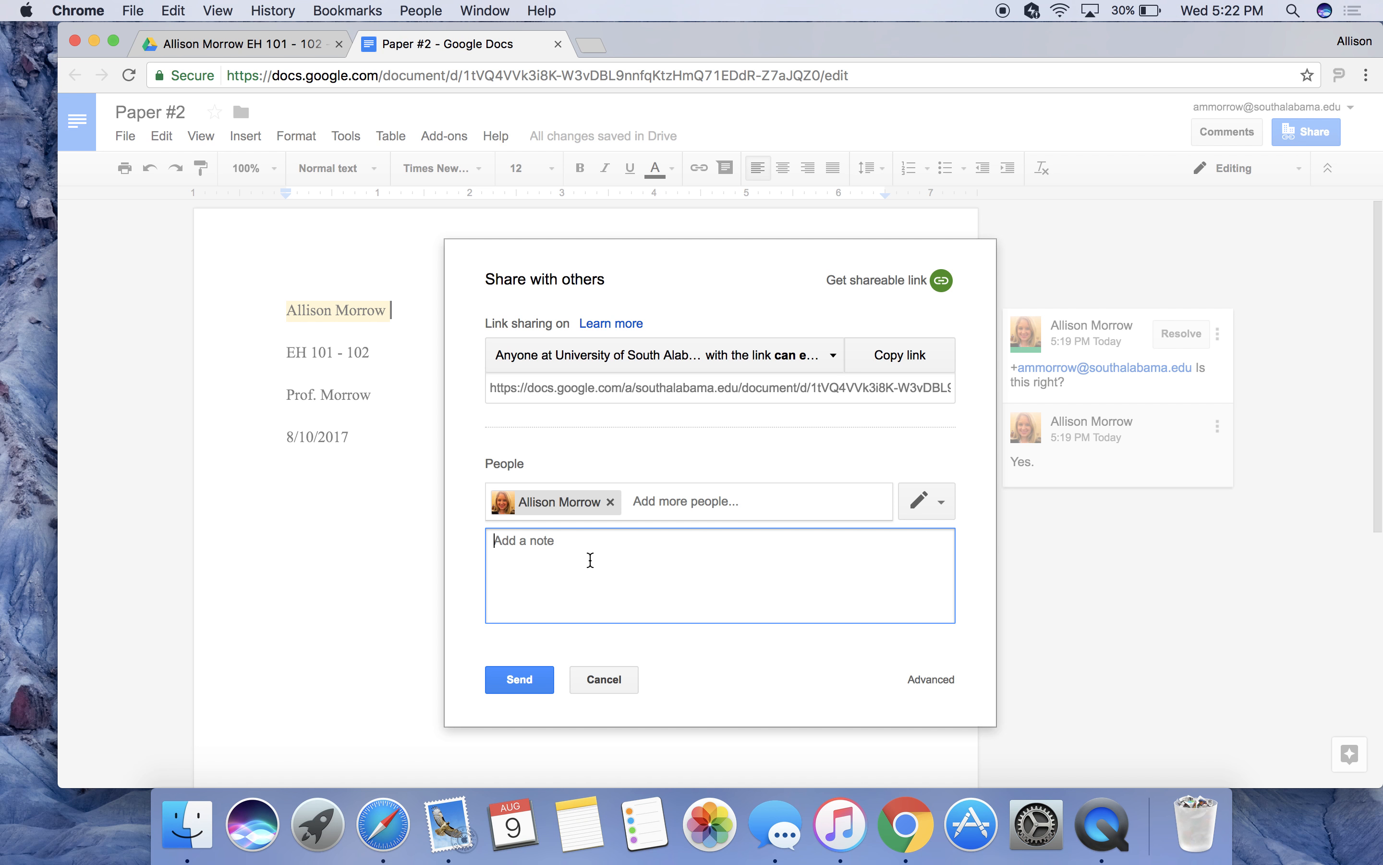
click(603, 681)
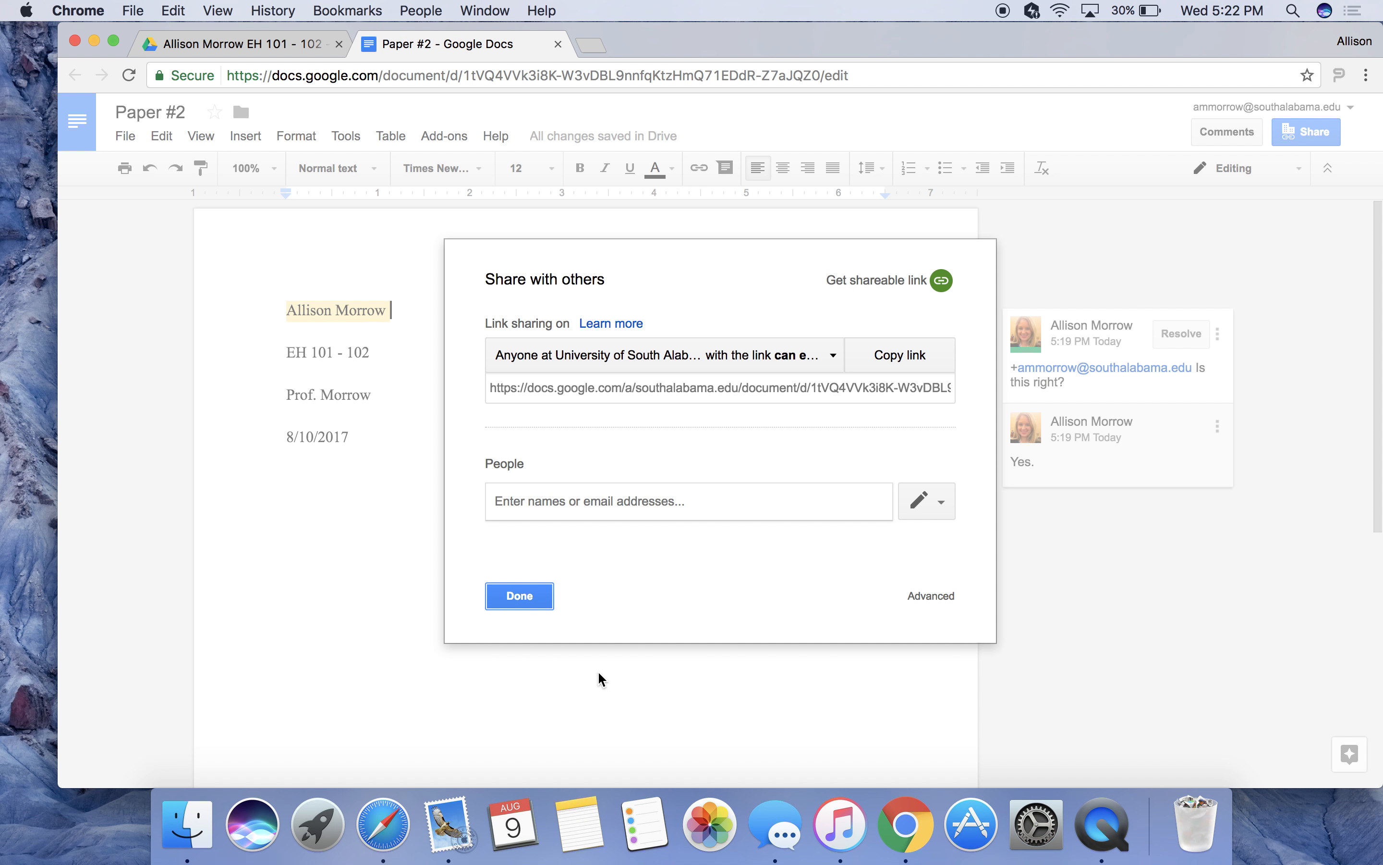
click(517, 598)
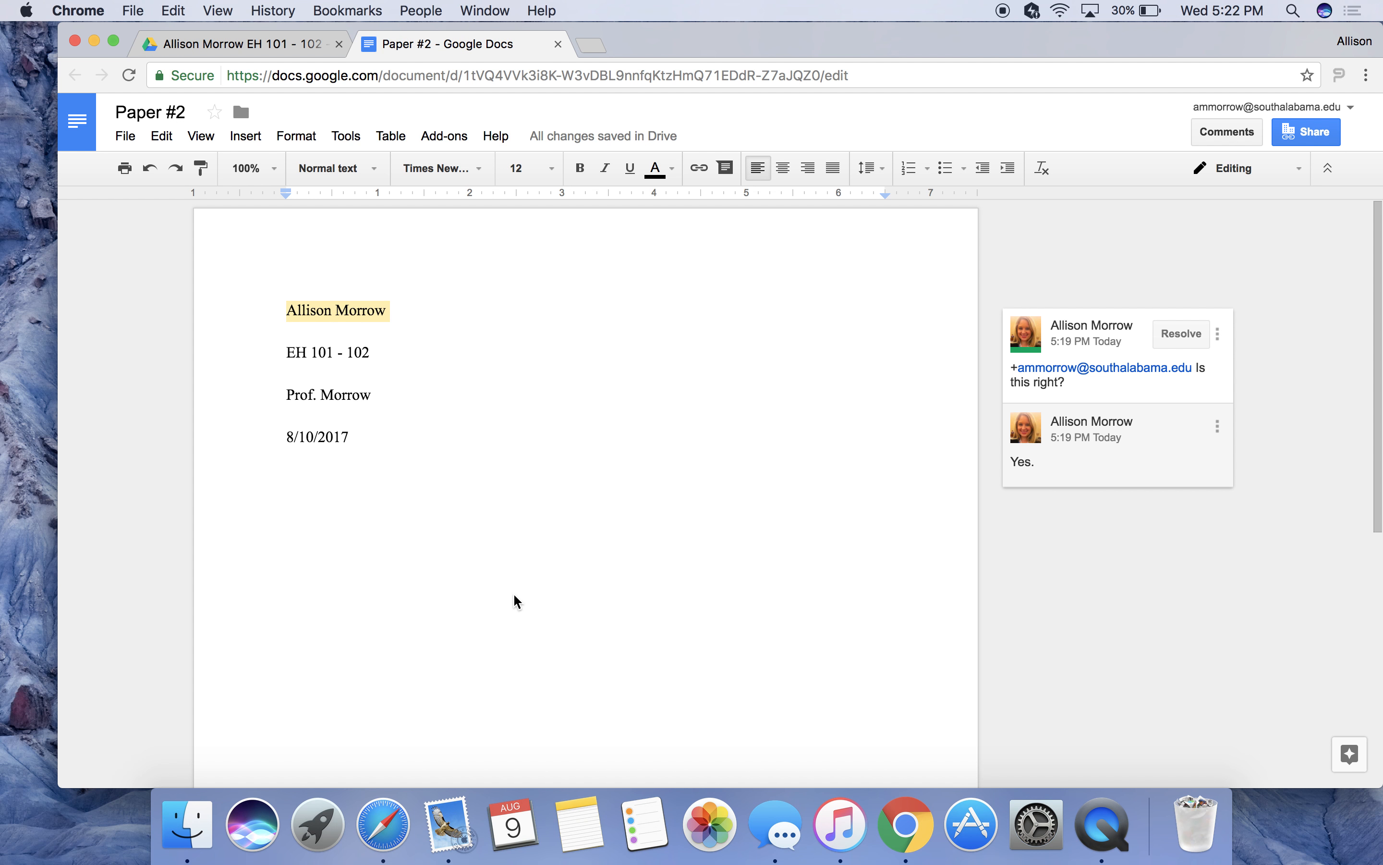
Upload the 'CAS Presenters and Class Ideas' .docx from Downloads into the EH 101 - 102 folder.
click(255, 51)
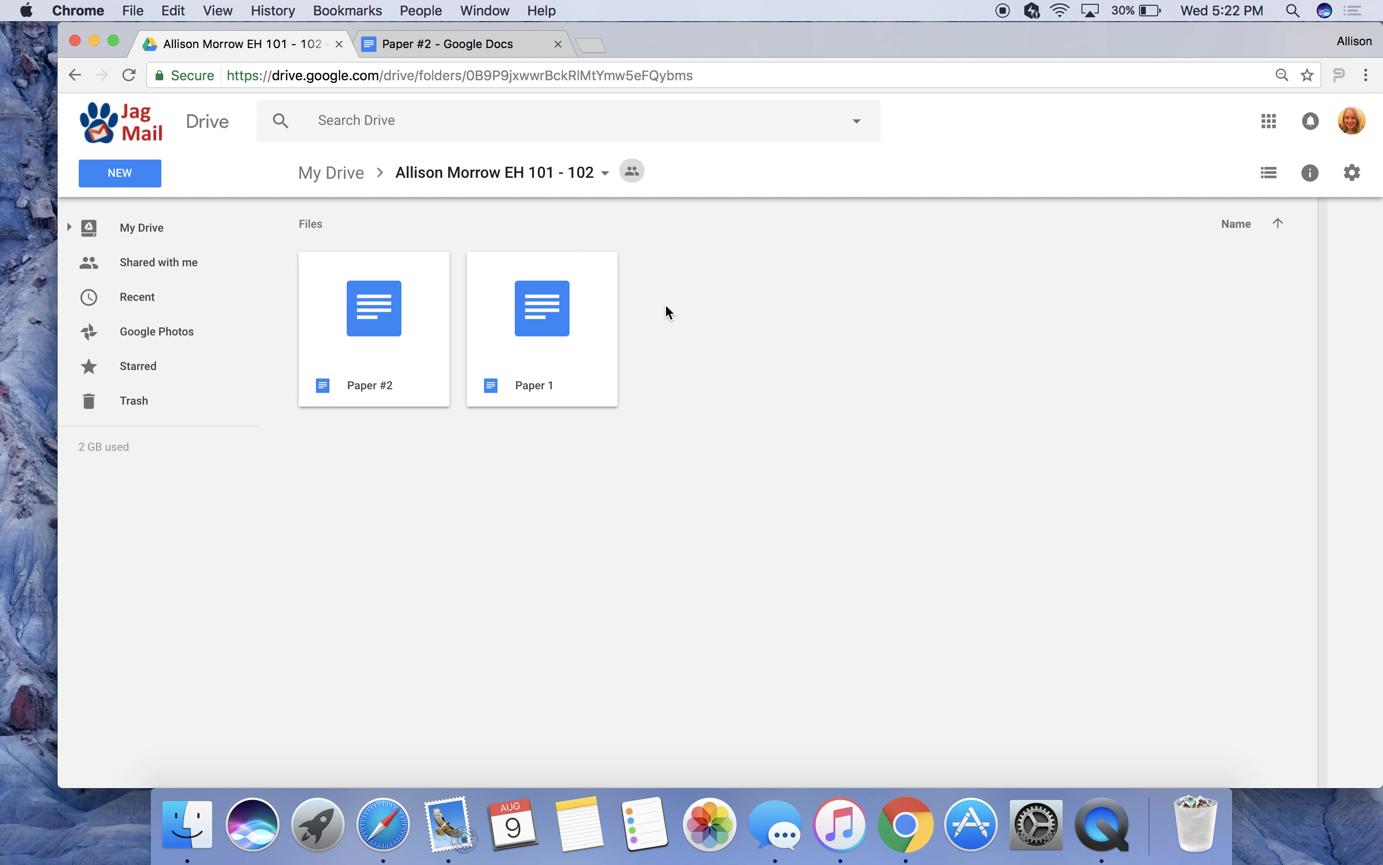
click(154, 174)
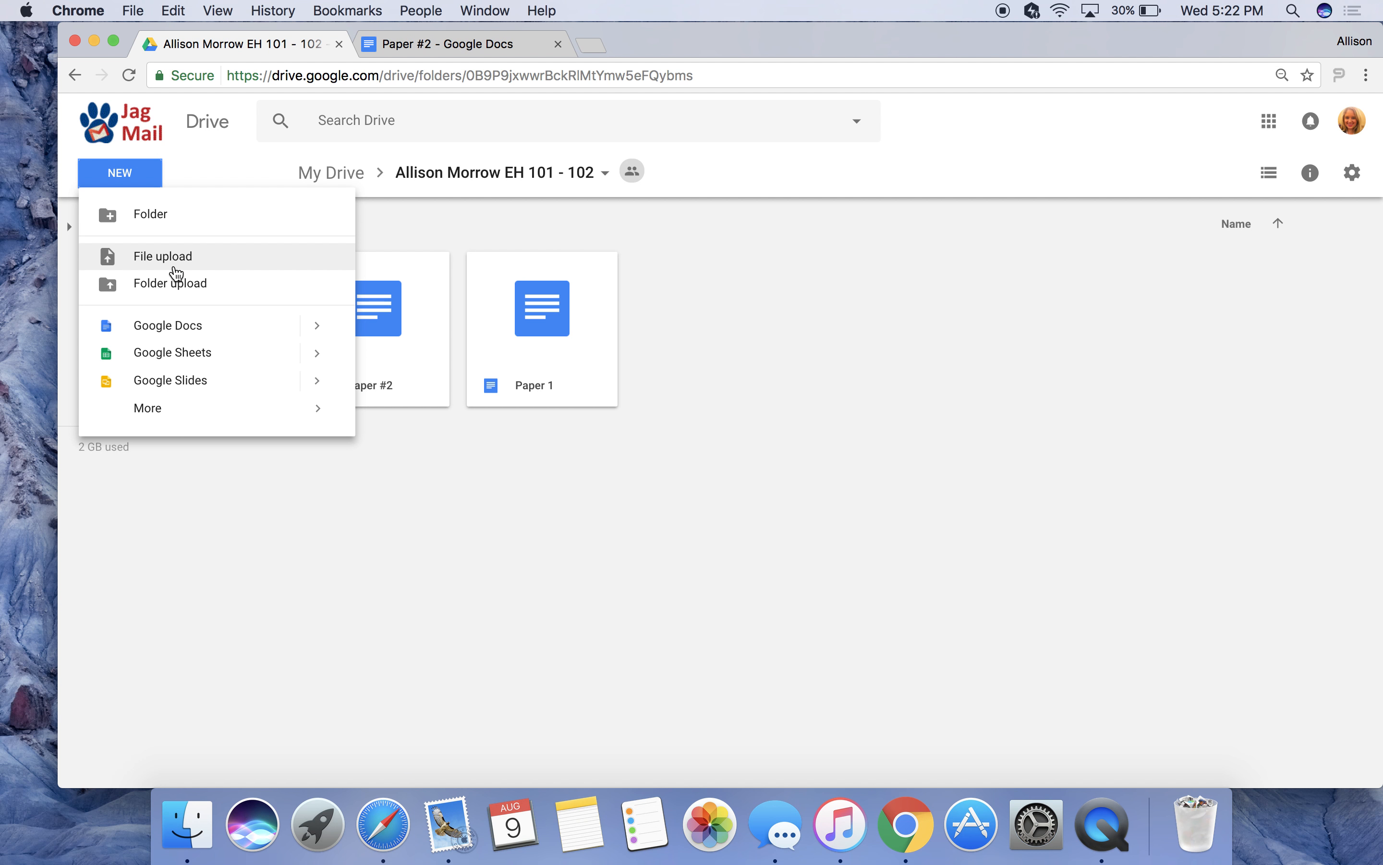
click(175, 269)
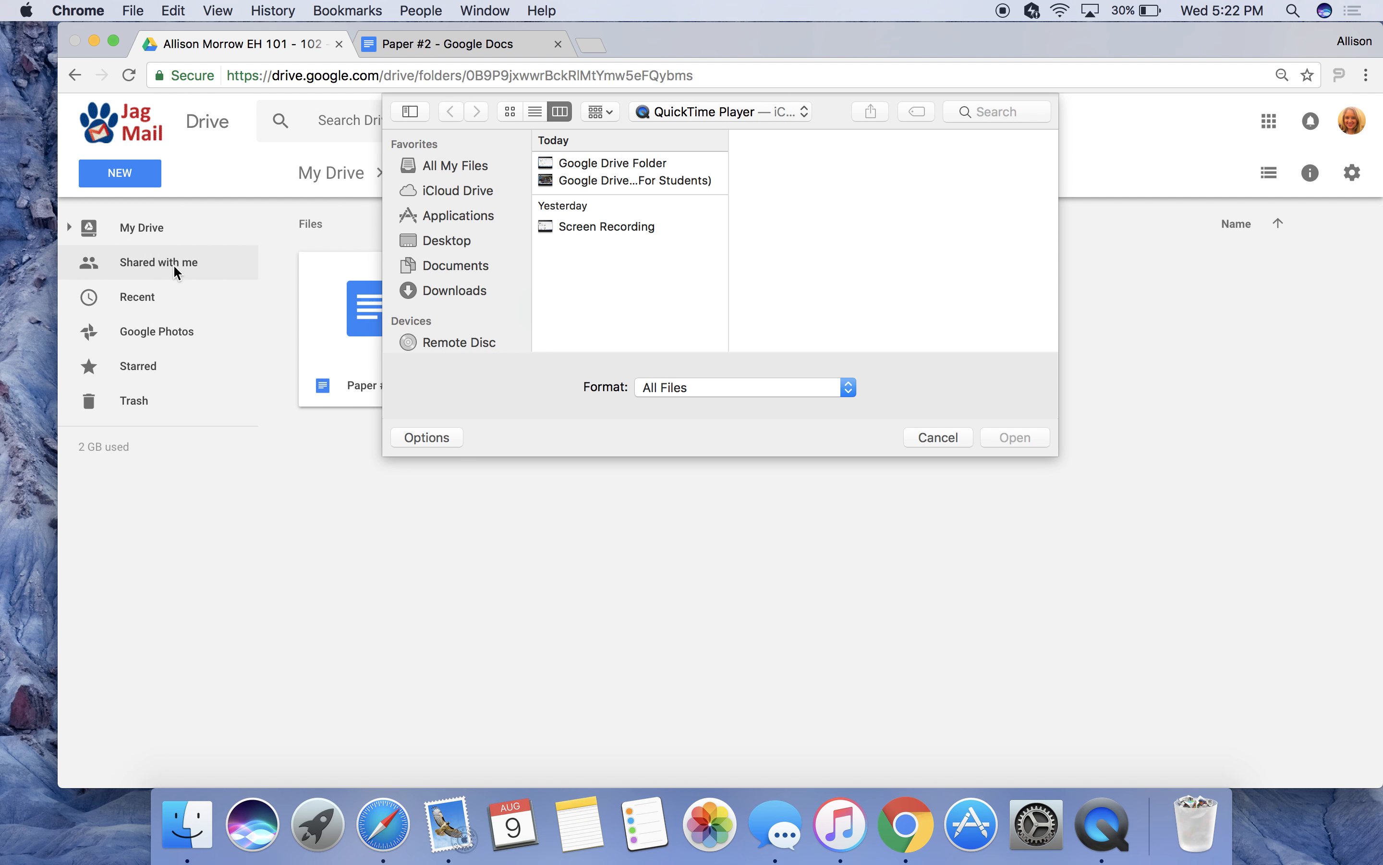
click(456, 267)
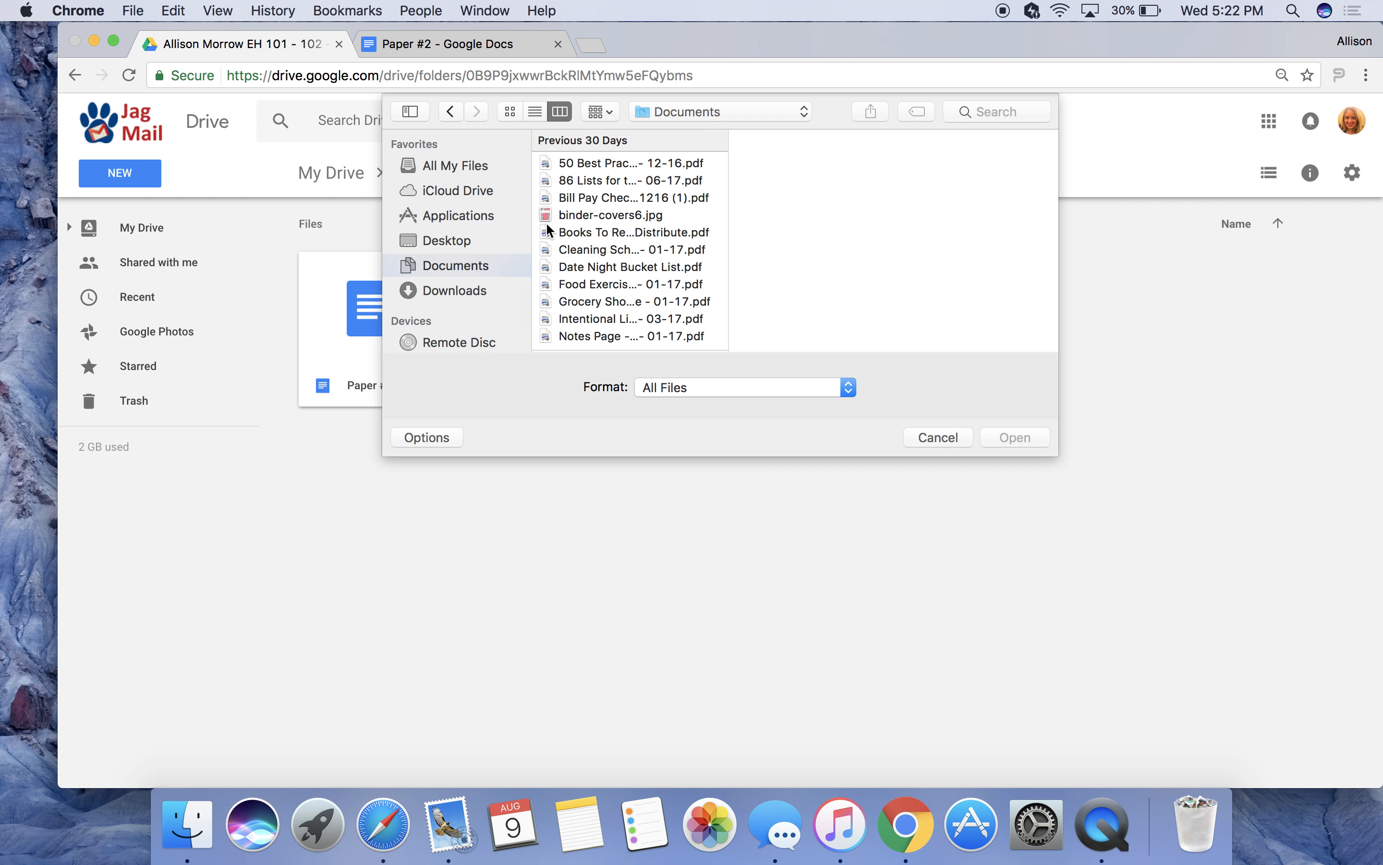
scroll(623, 305, down, 2)
scroll(623, 305, down, 3)
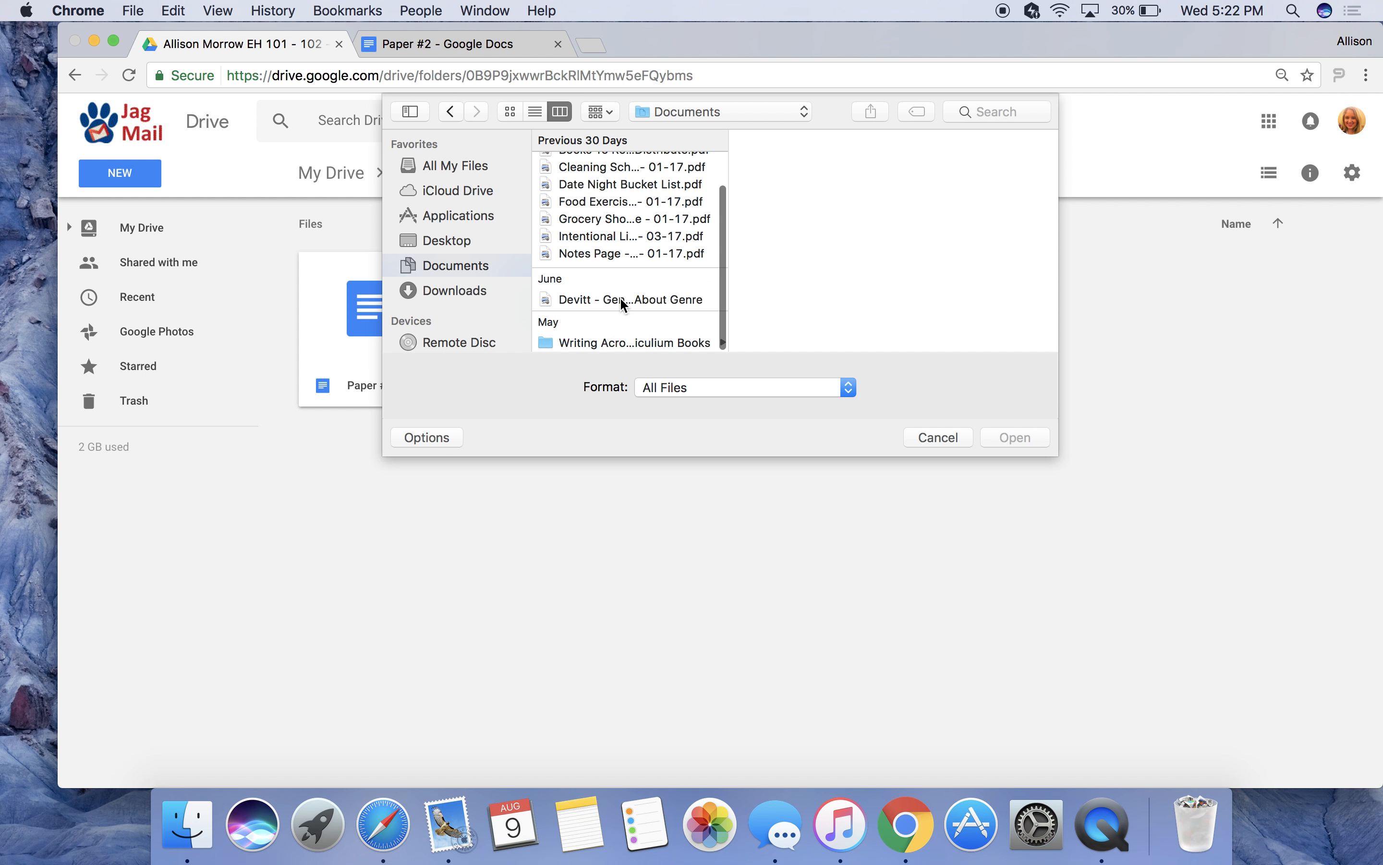
scroll(620, 298, up, 5)
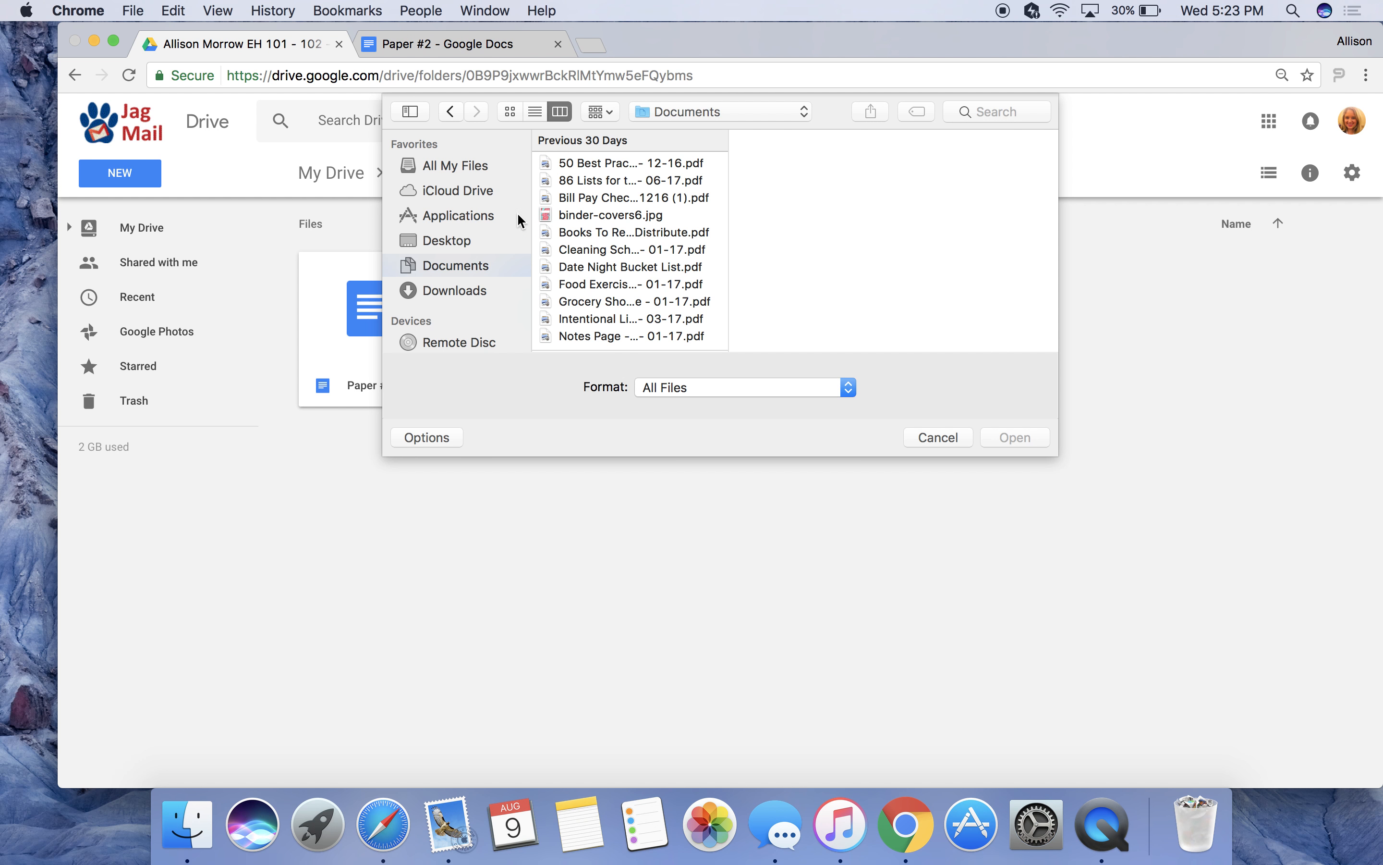
click(448, 290)
double_click(610, 221)
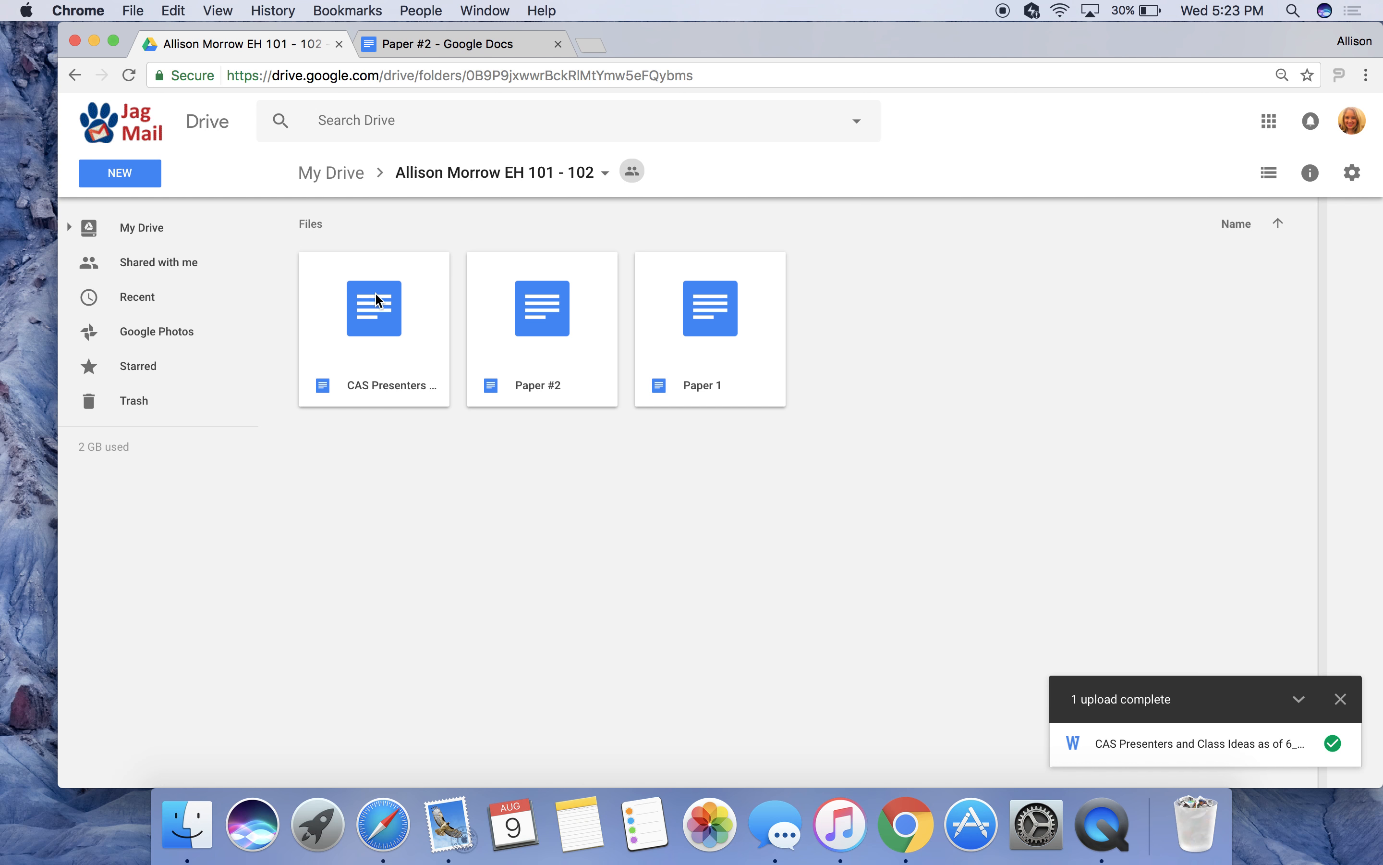
Check the uploaded file's context menu, then go back to the Paper #2 document.
right_click(371, 342)
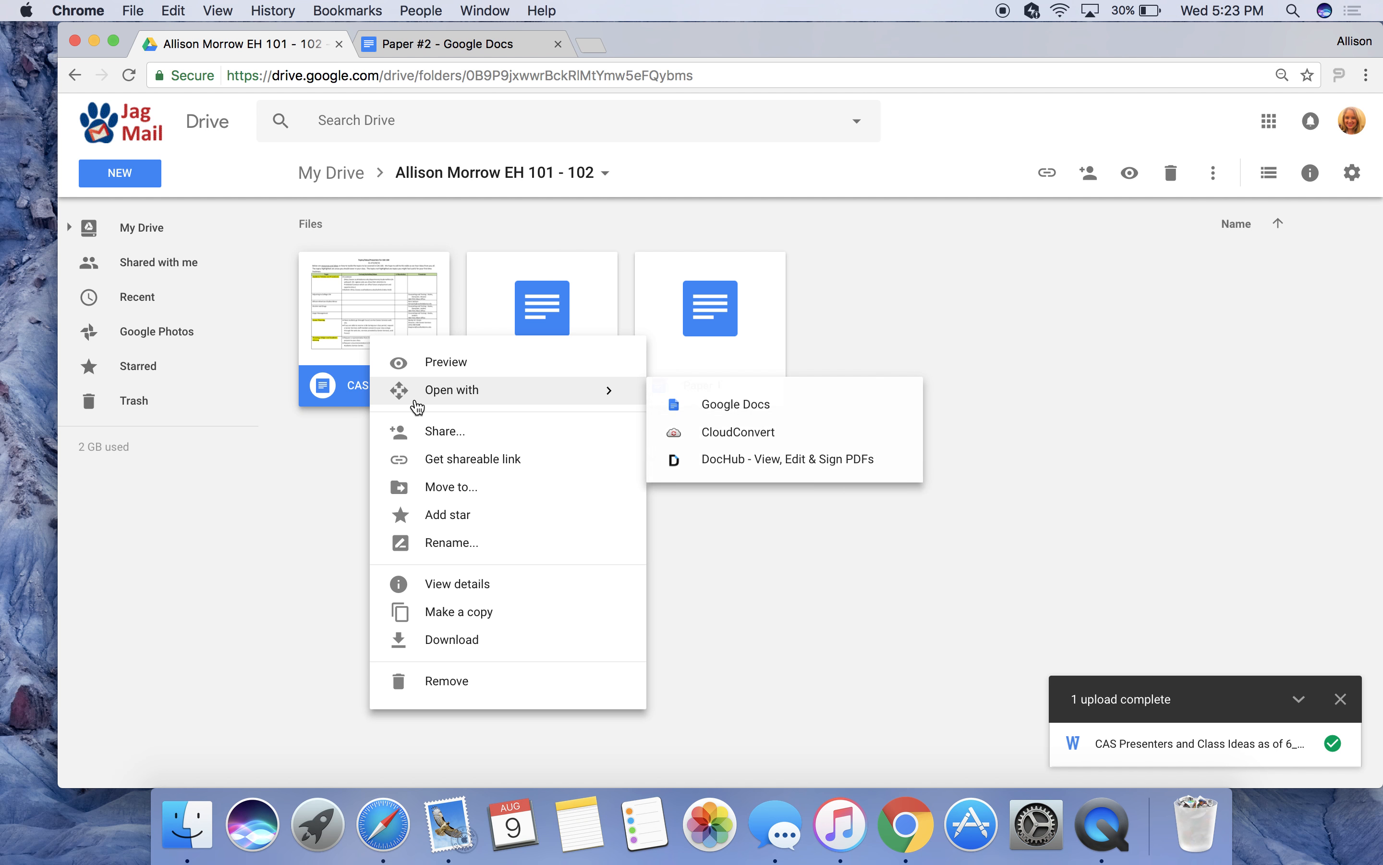
click(542, 227)
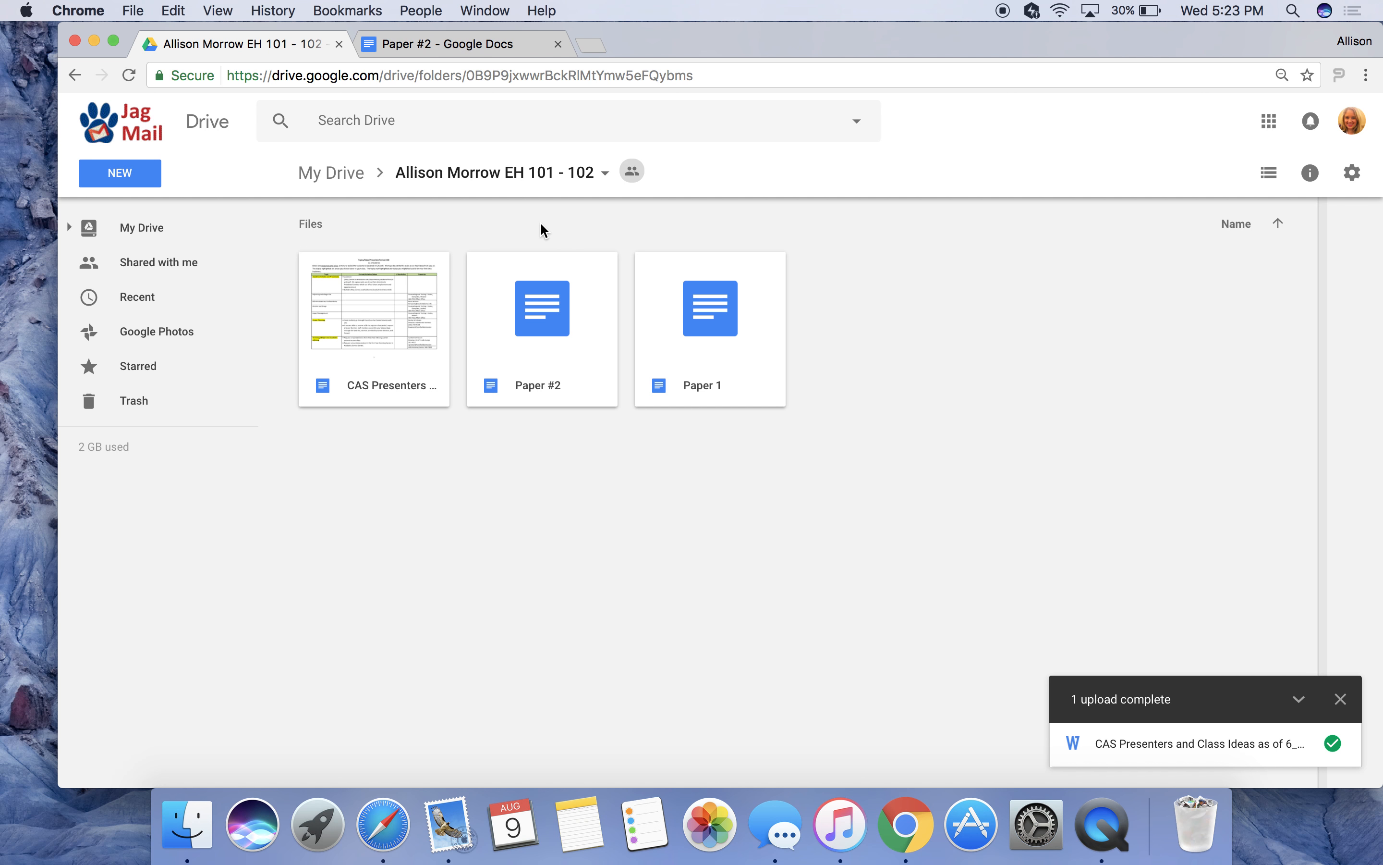
click(490, 46)
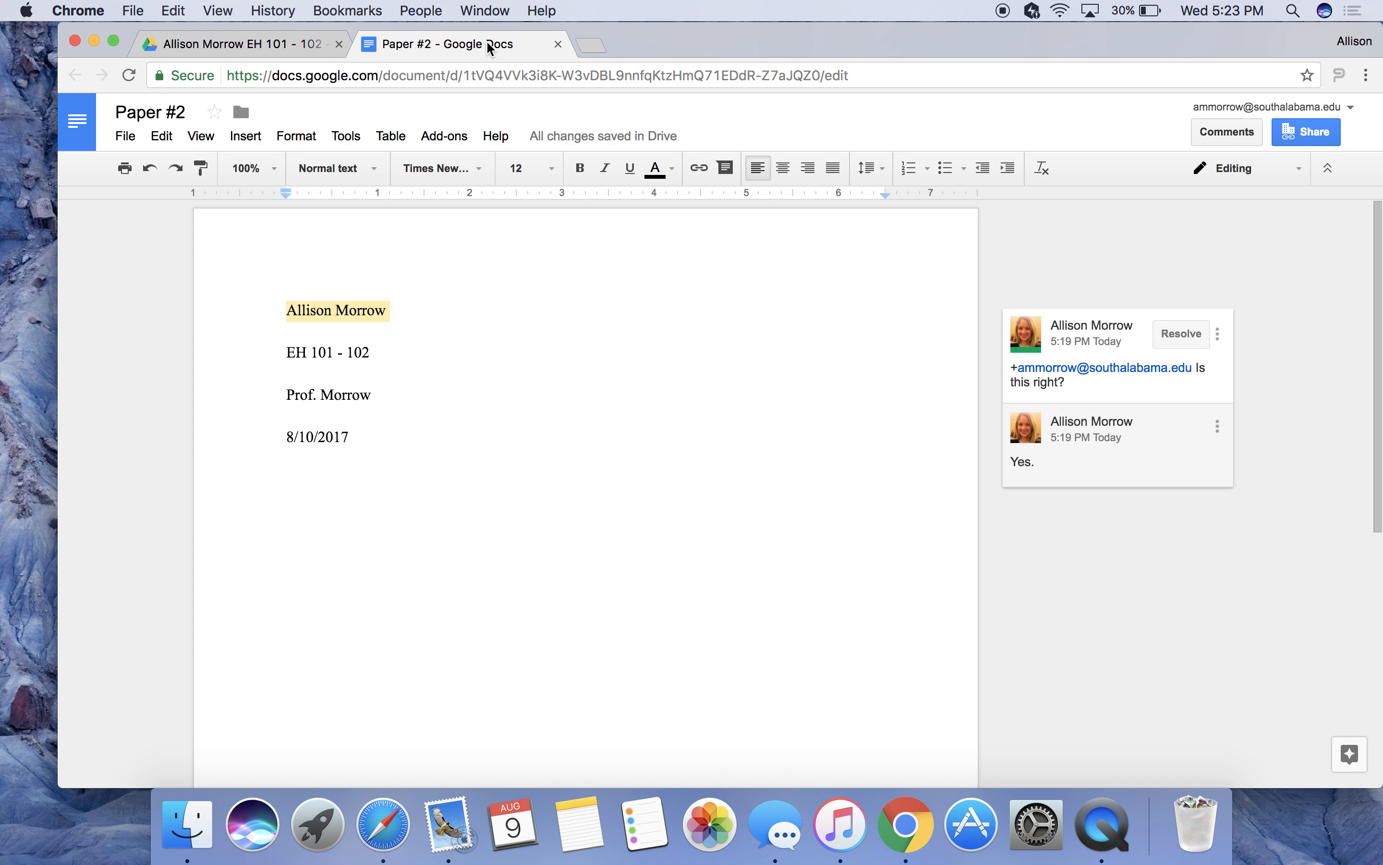
right_click(1098, 804)
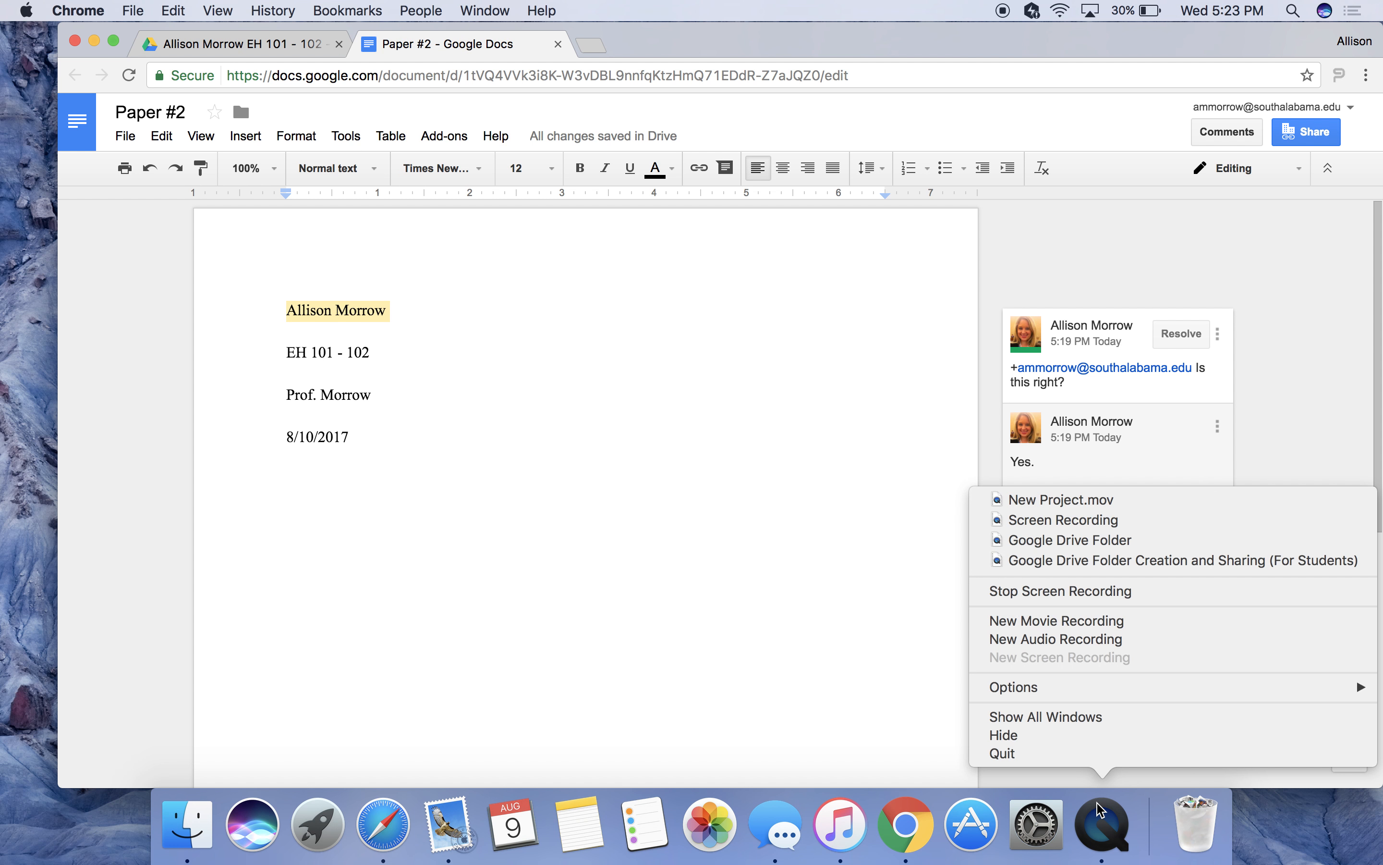